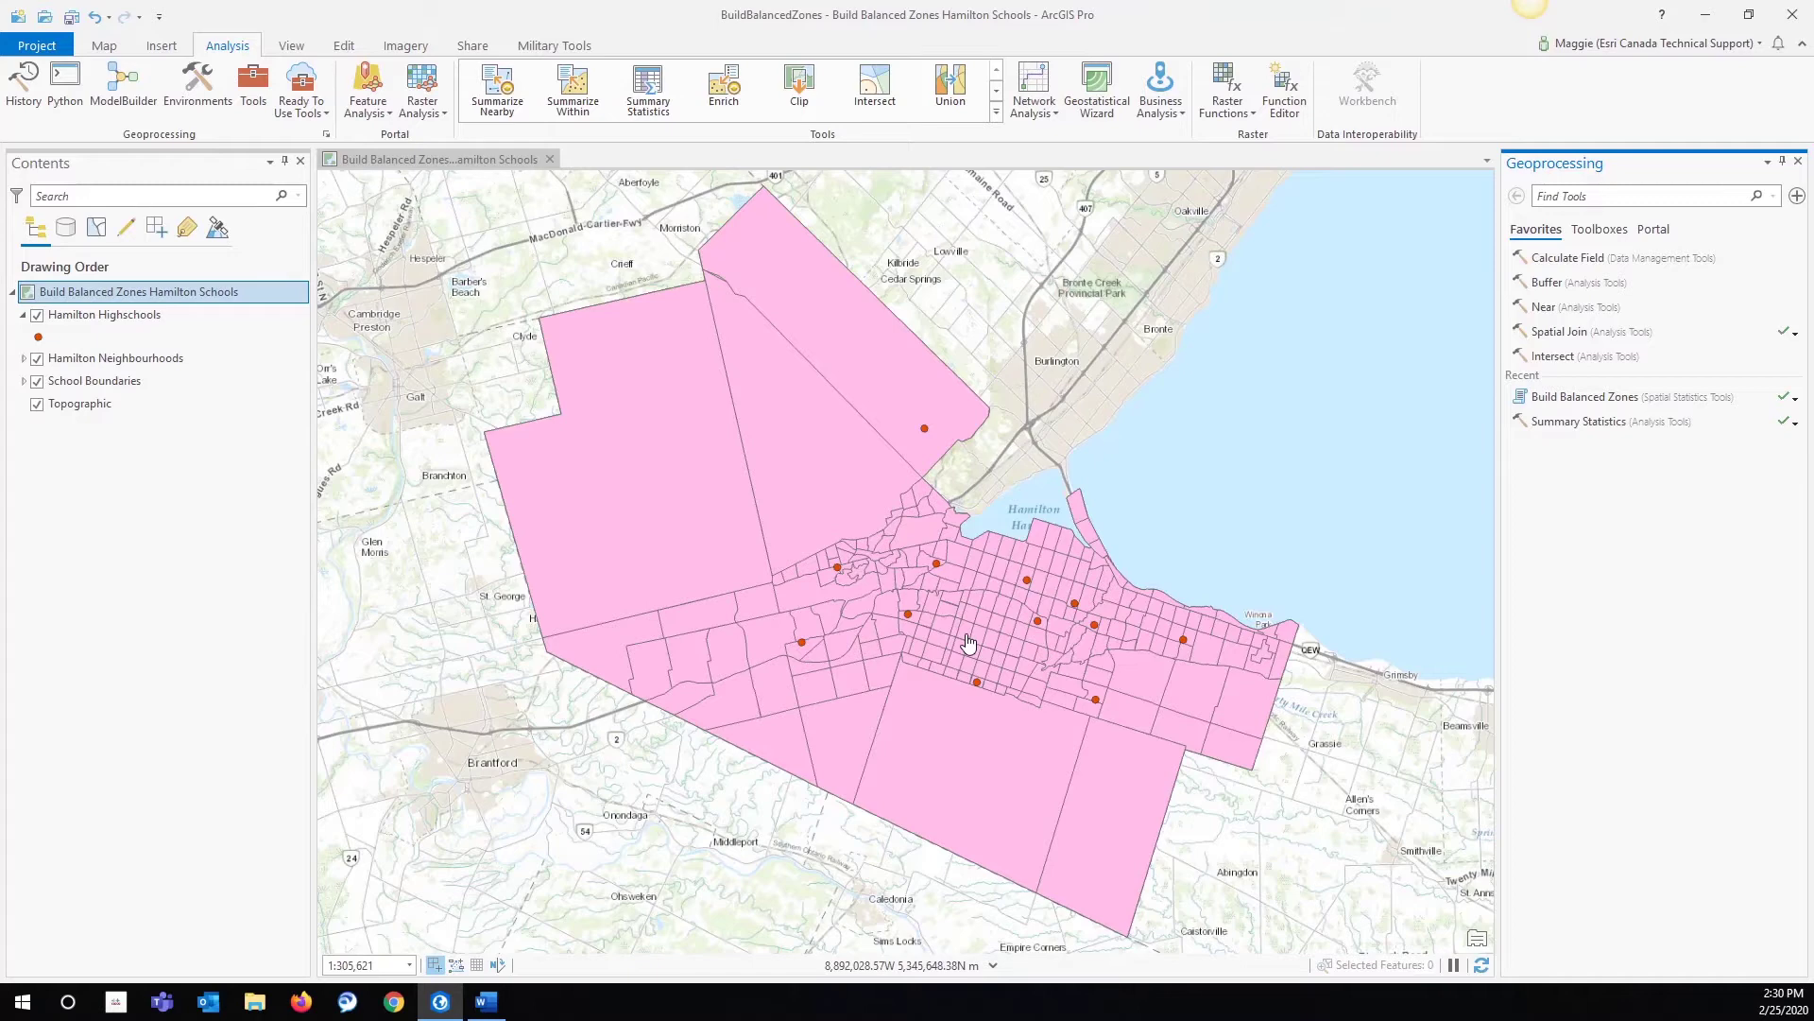
Step: Review the Hamilton Neighbourhoods attribute table, then close it
right_click(106, 365)
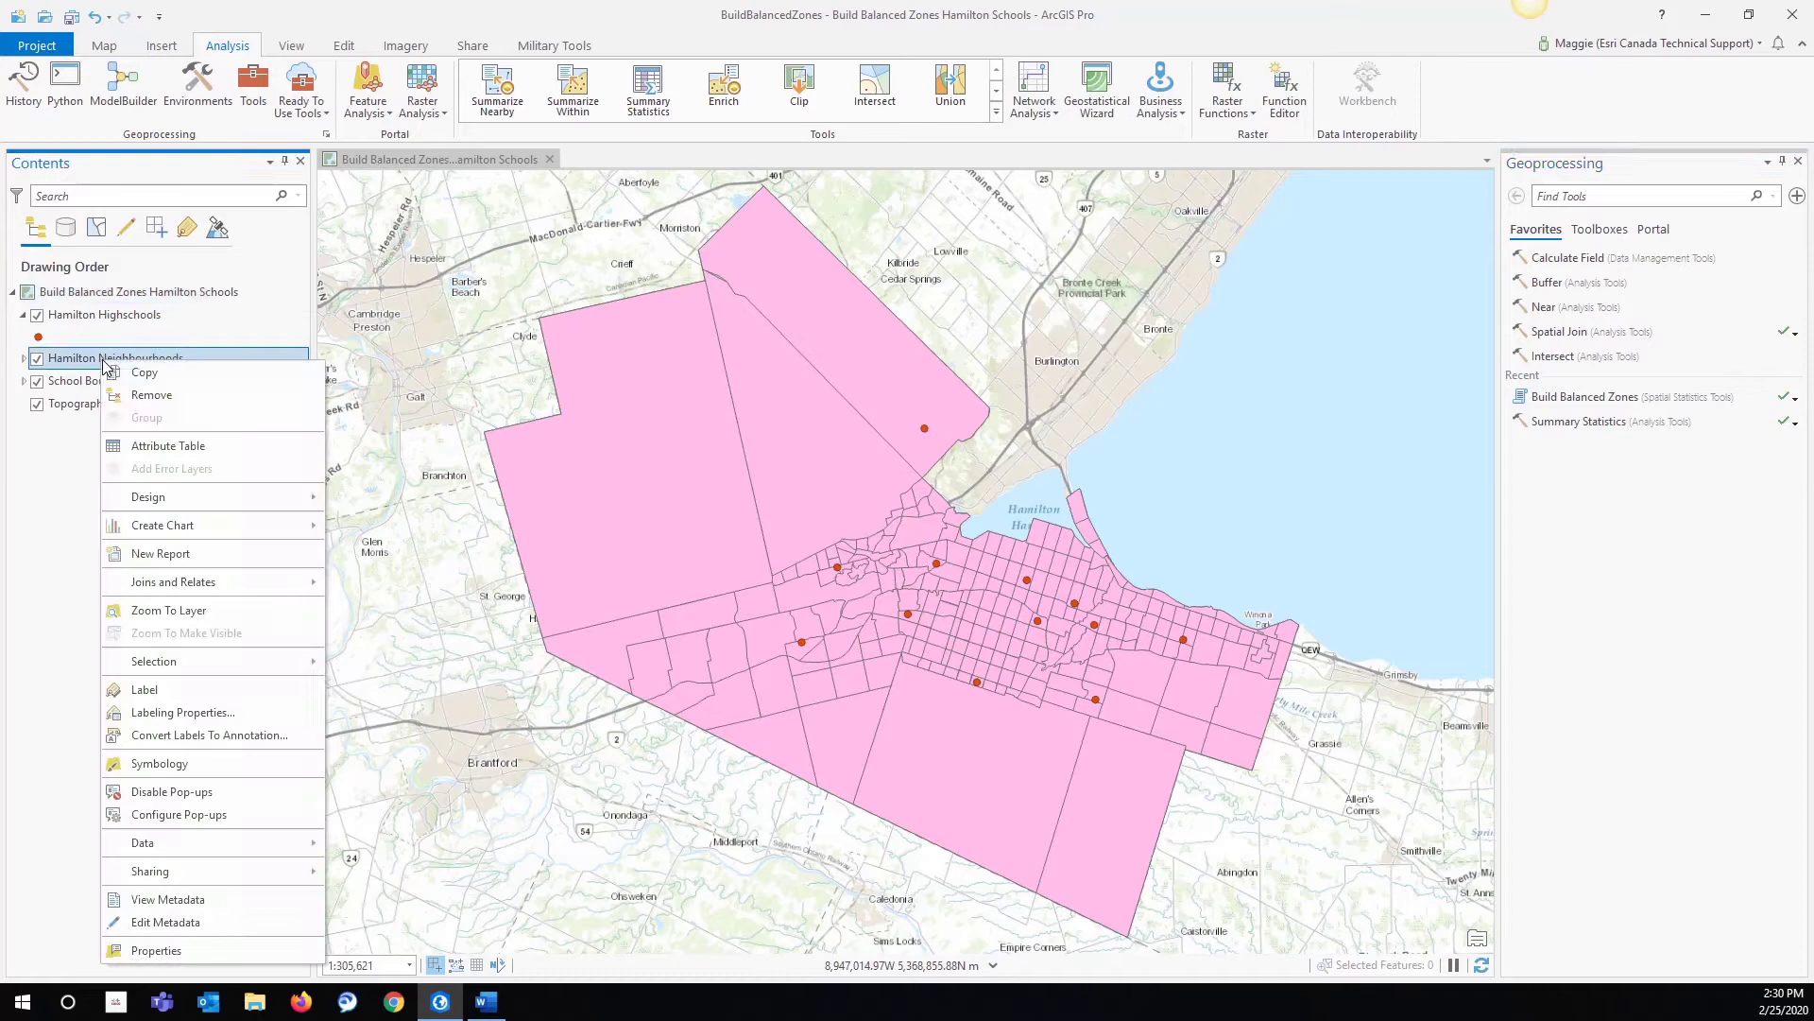
click(171, 446)
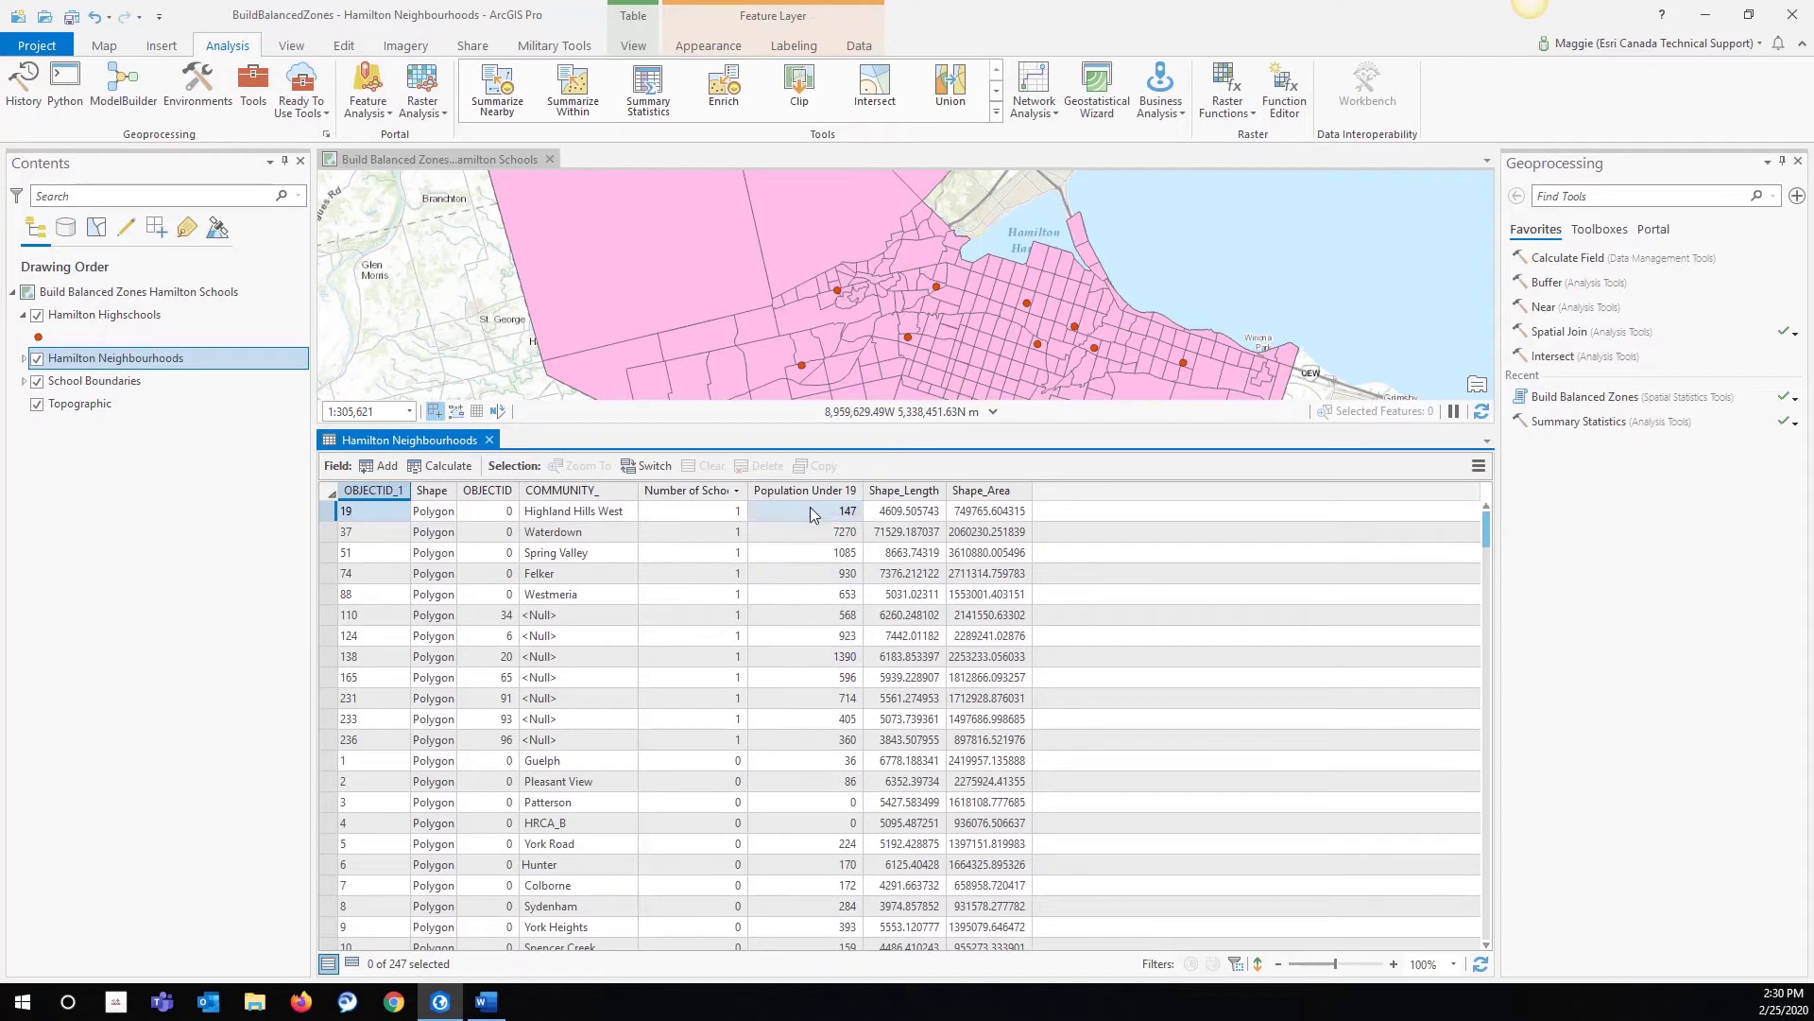
mouse_move(829, 501)
click(490, 442)
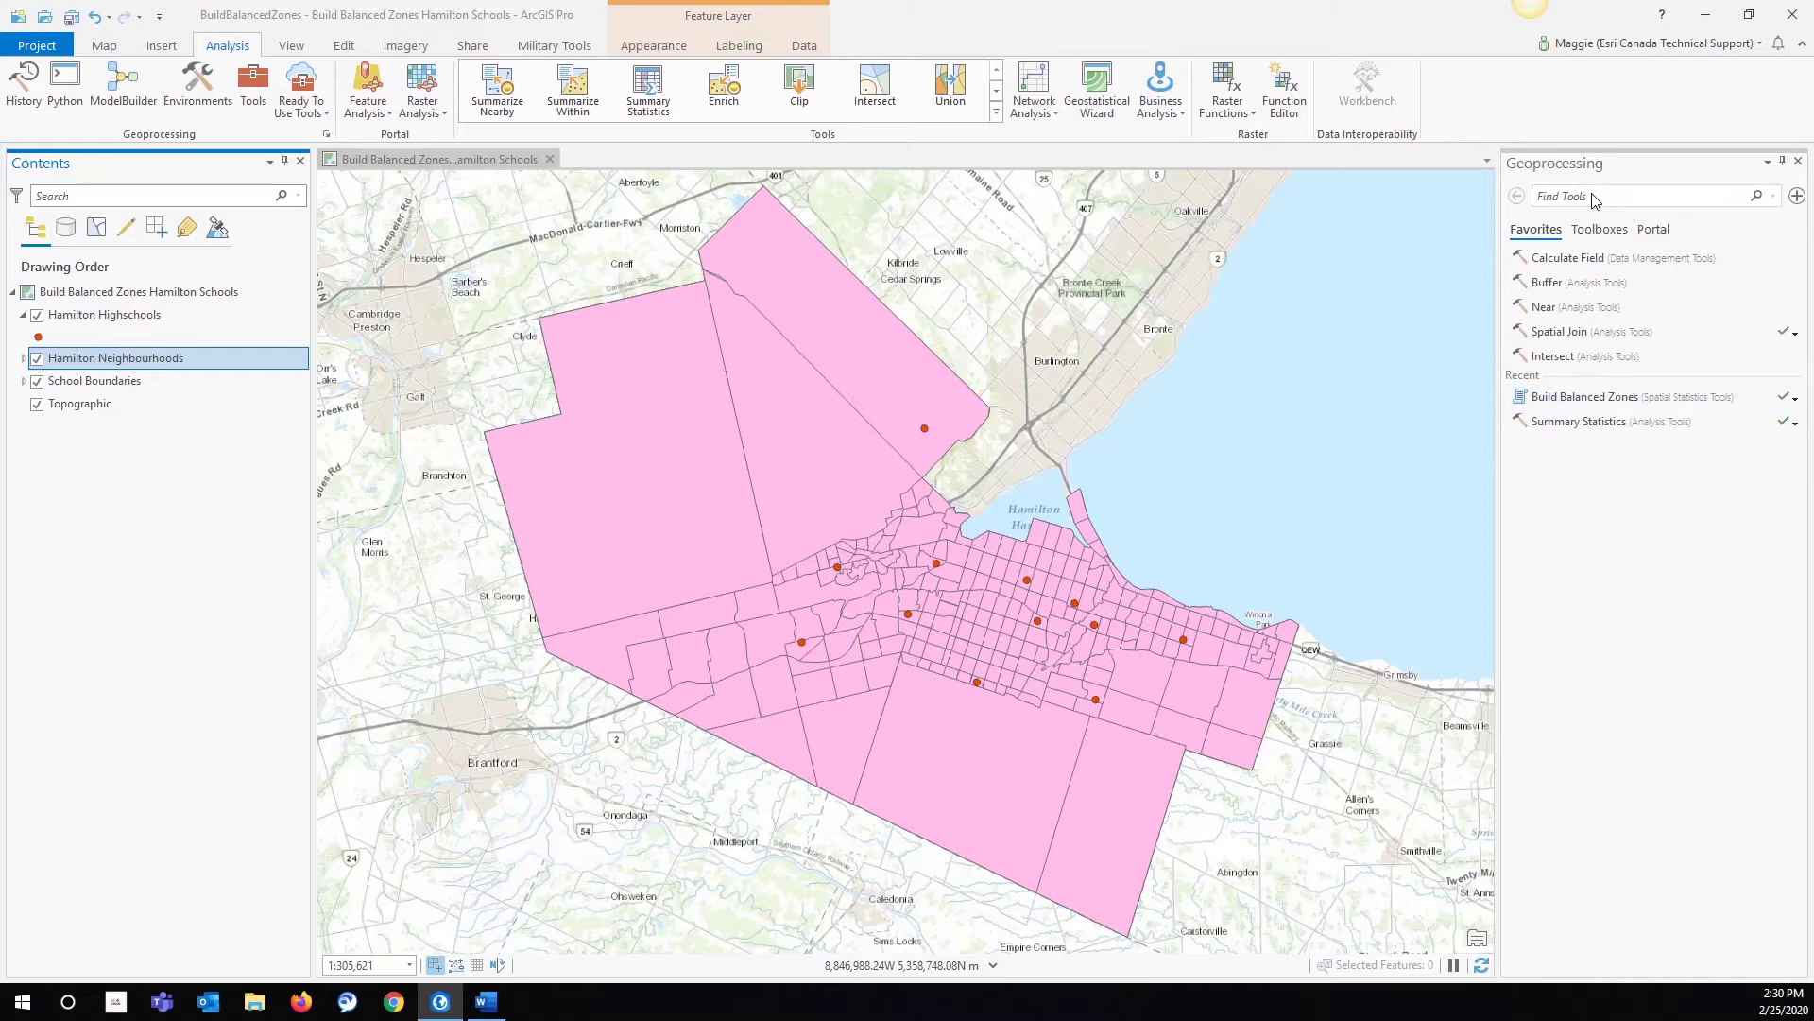
Step: In Build Balanced Zones, use Hamilton Neighbourhoods as input and name the output New_School_zones
click(1604, 408)
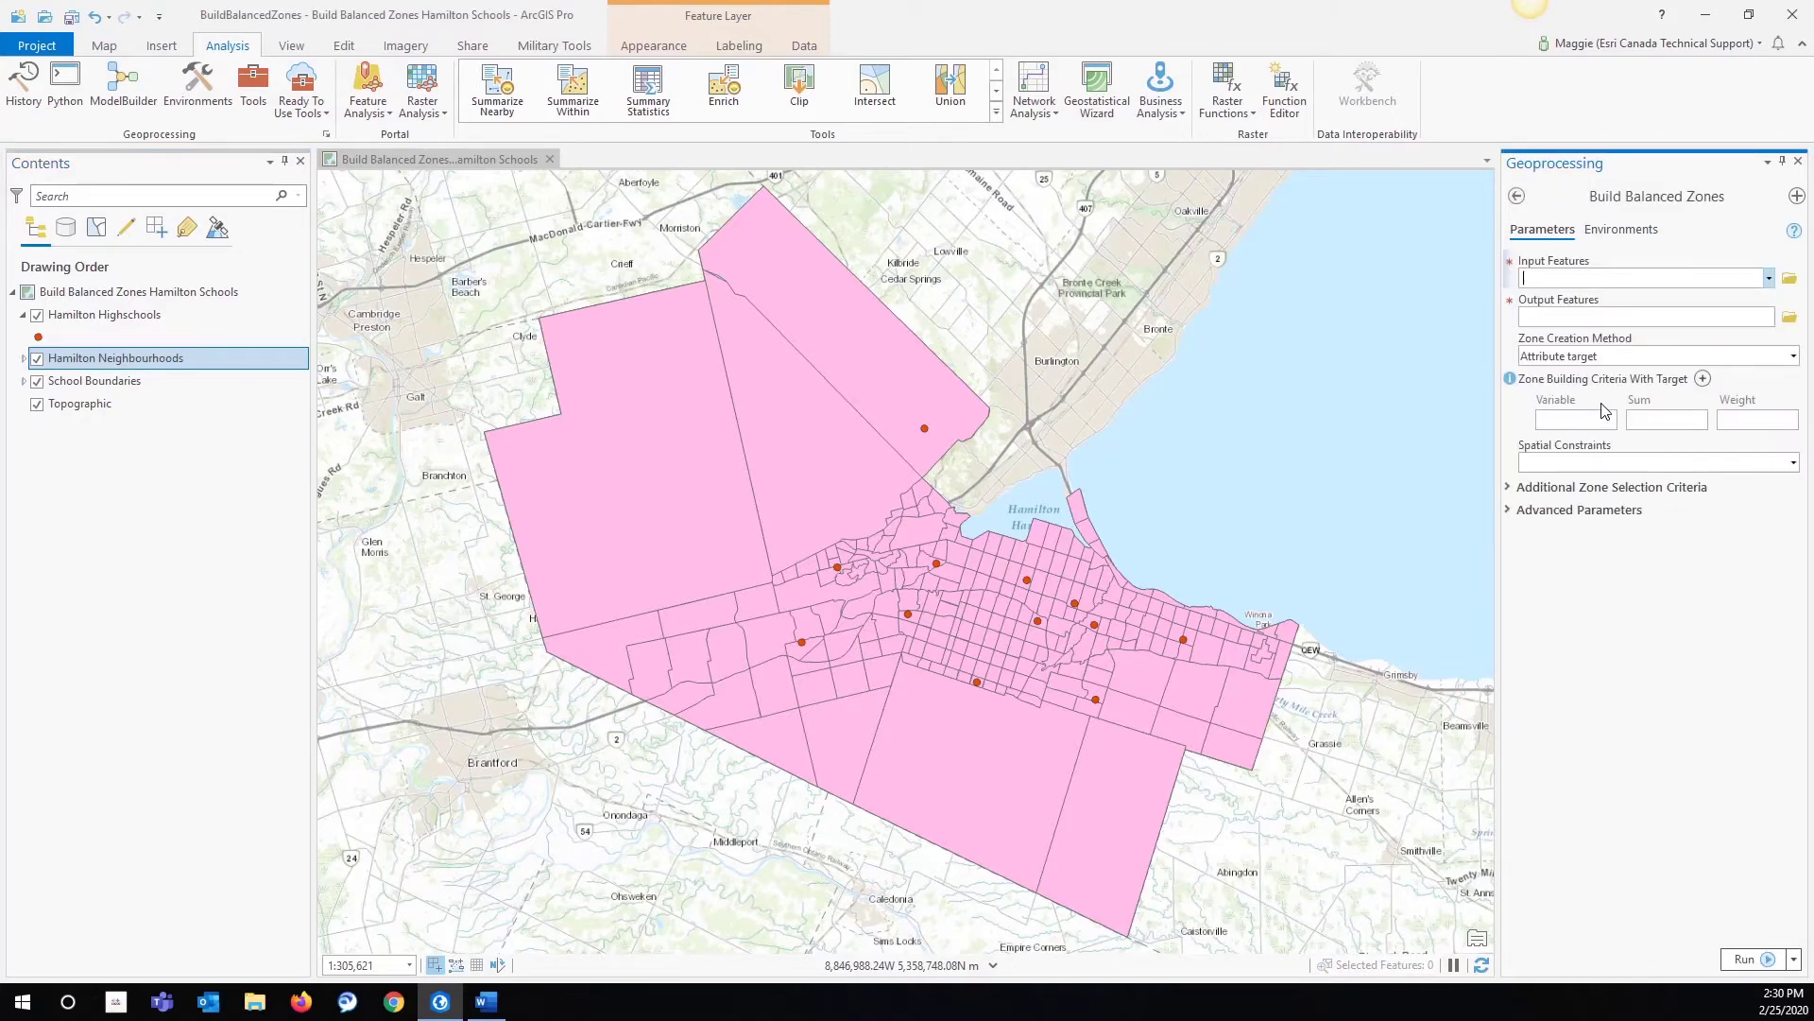
click(1769, 279)
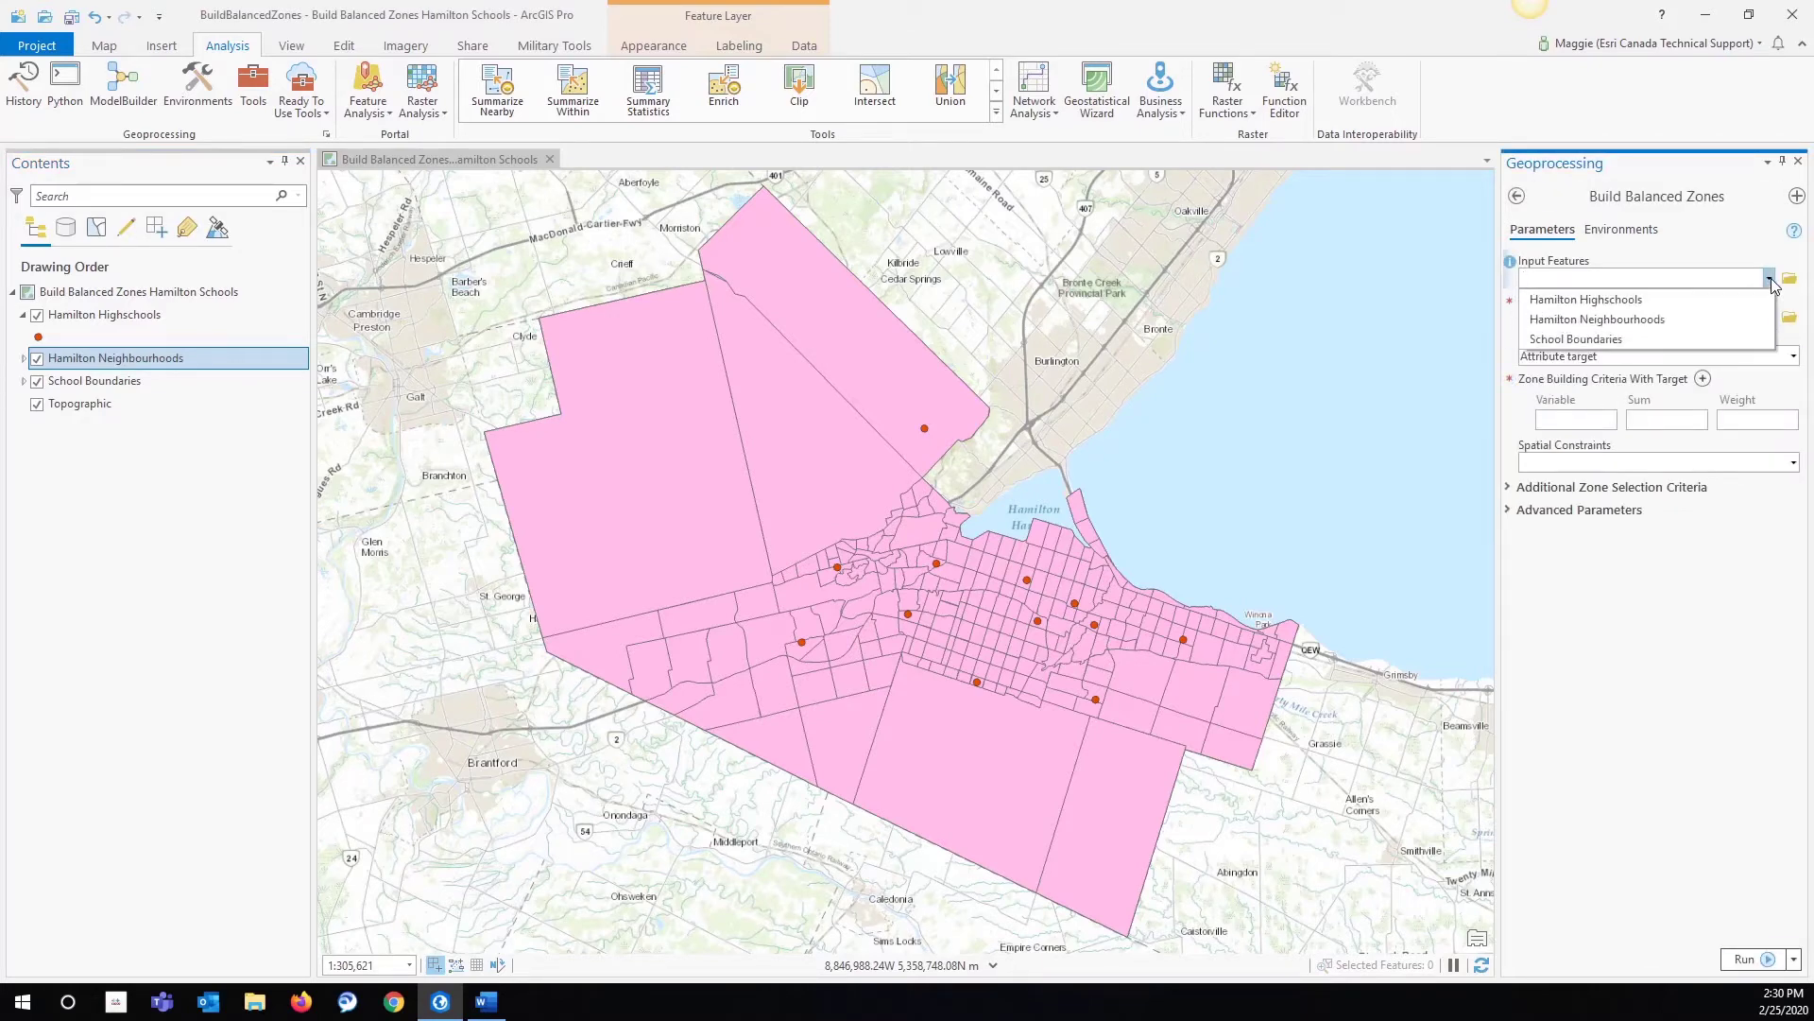
click(1644, 321)
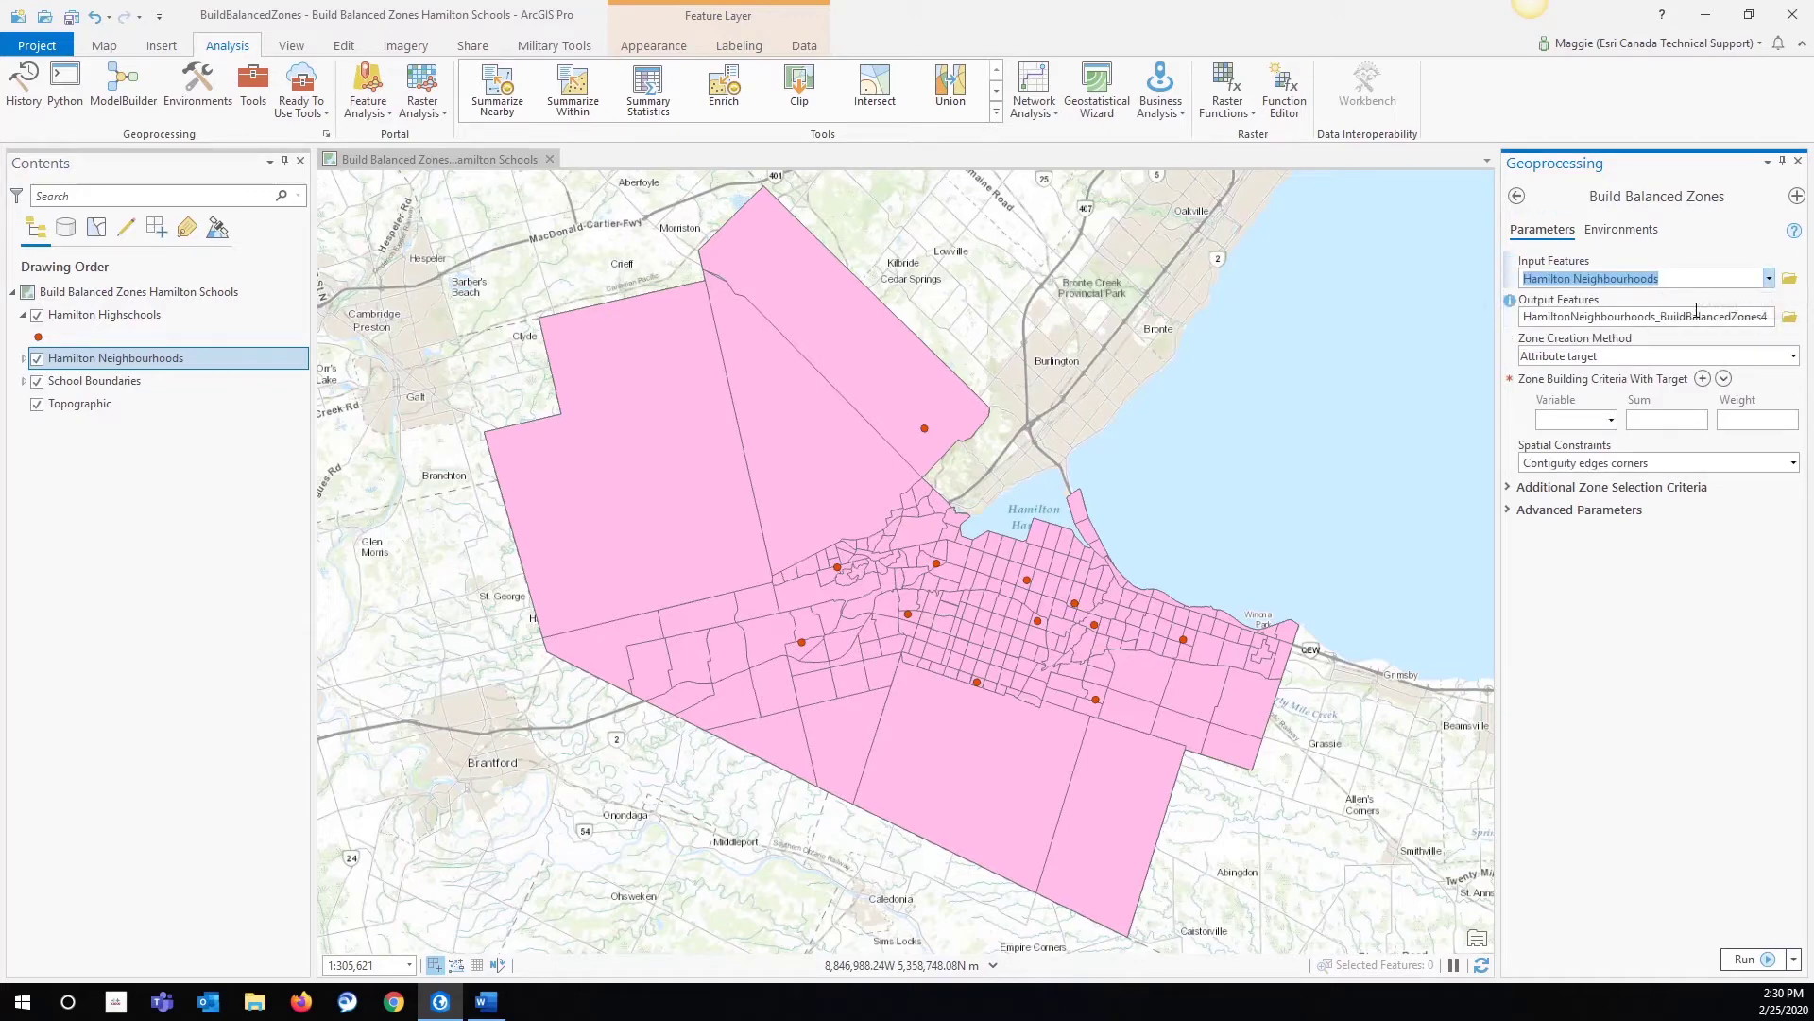
click(1684, 315)
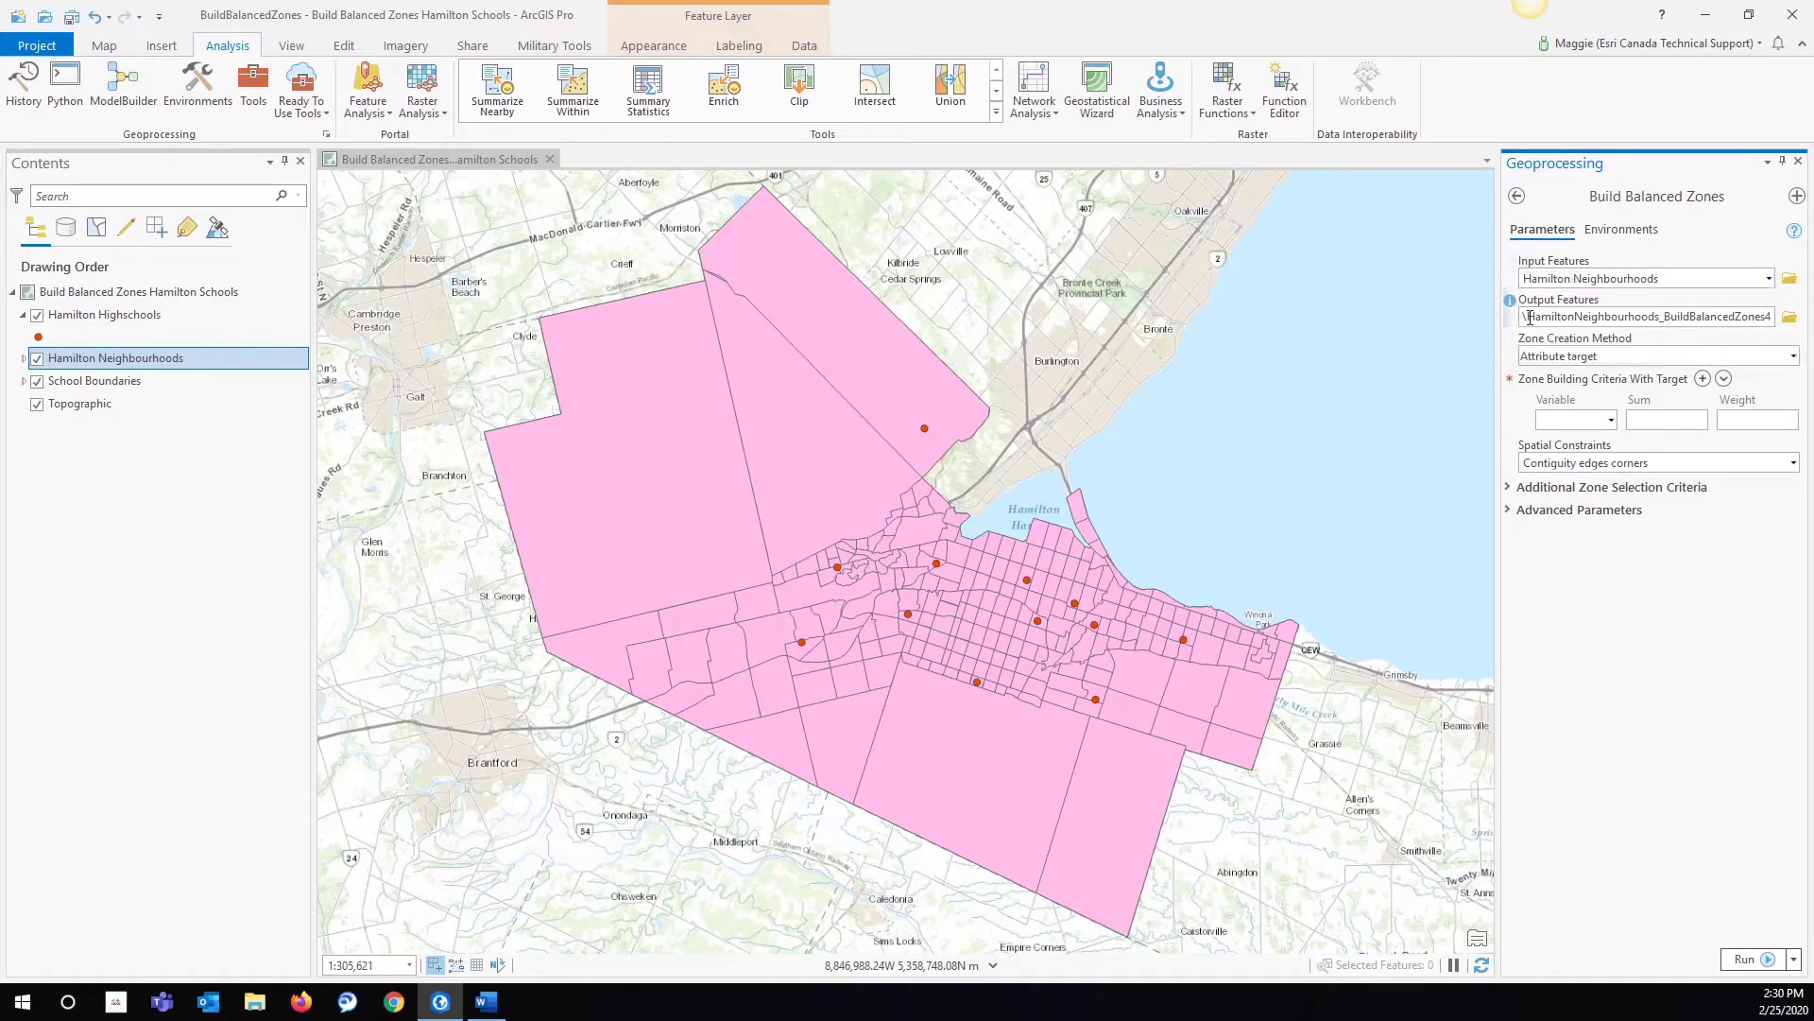
drag(1525, 317, 1771, 317)
key(BackSpace)
text(New_School_zones)
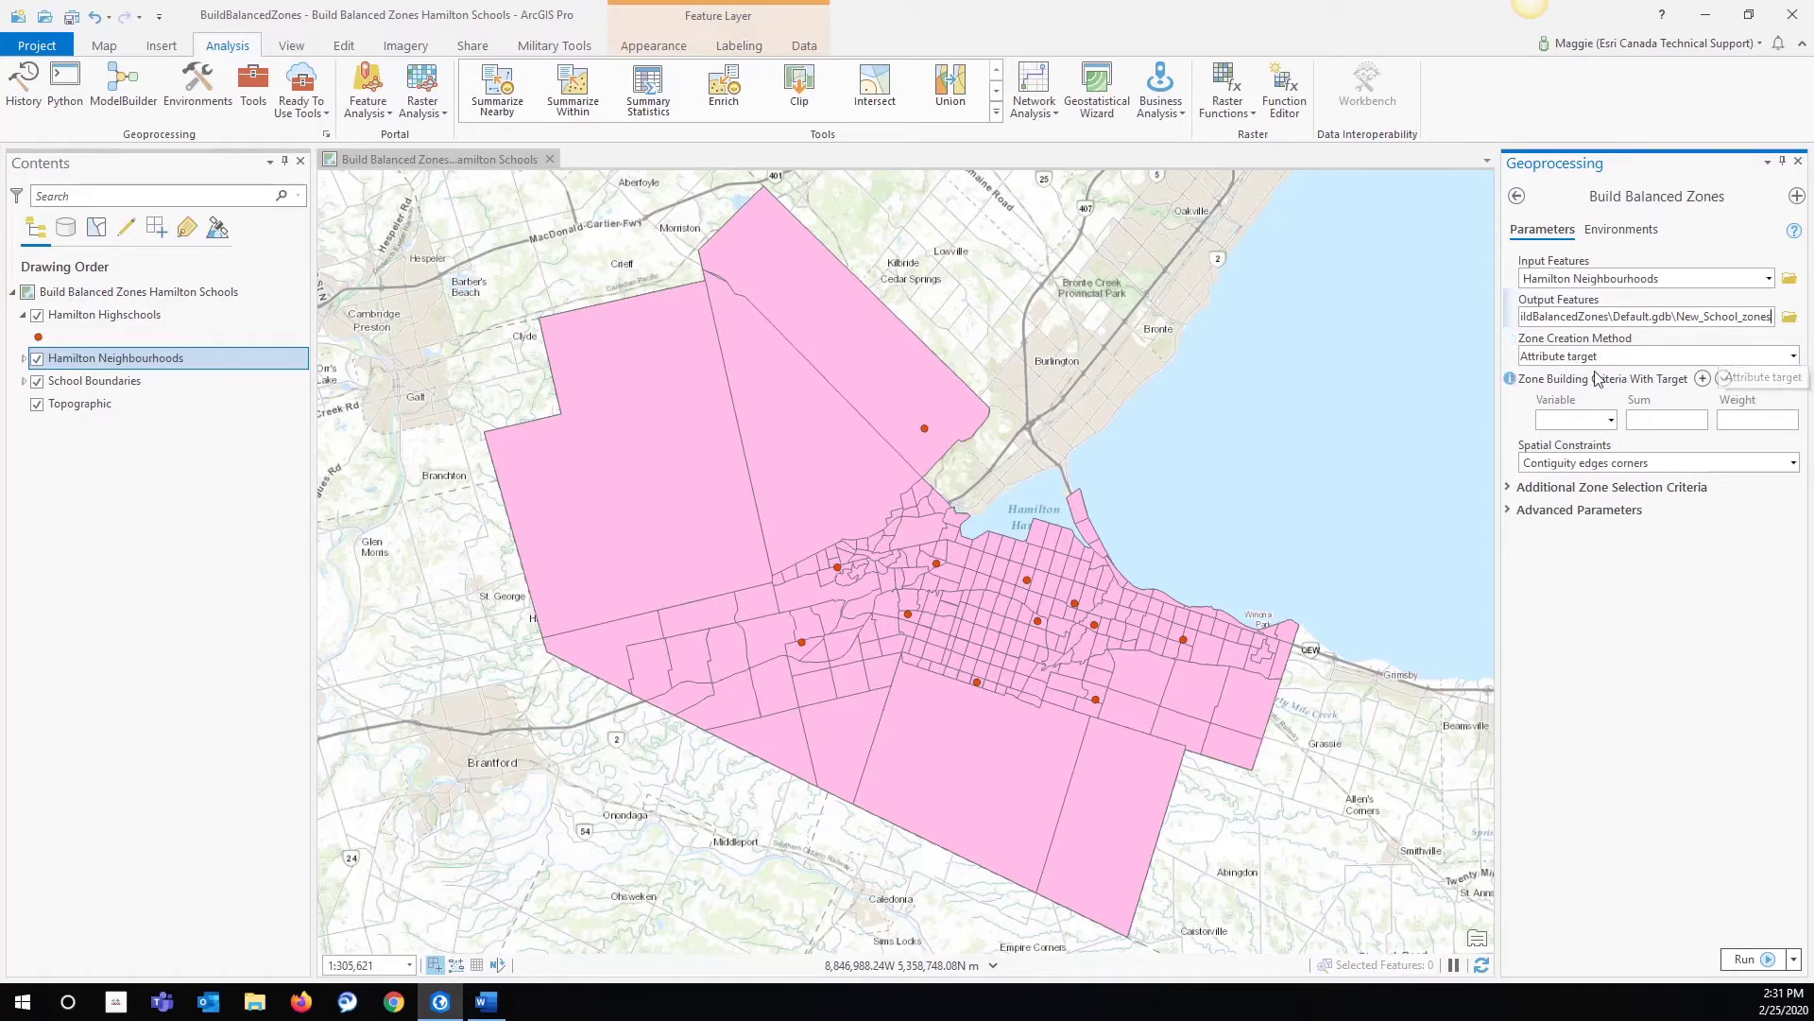
Step: Add Number of Schools as a zone criterion with a target sum of 1
click(1611, 421)
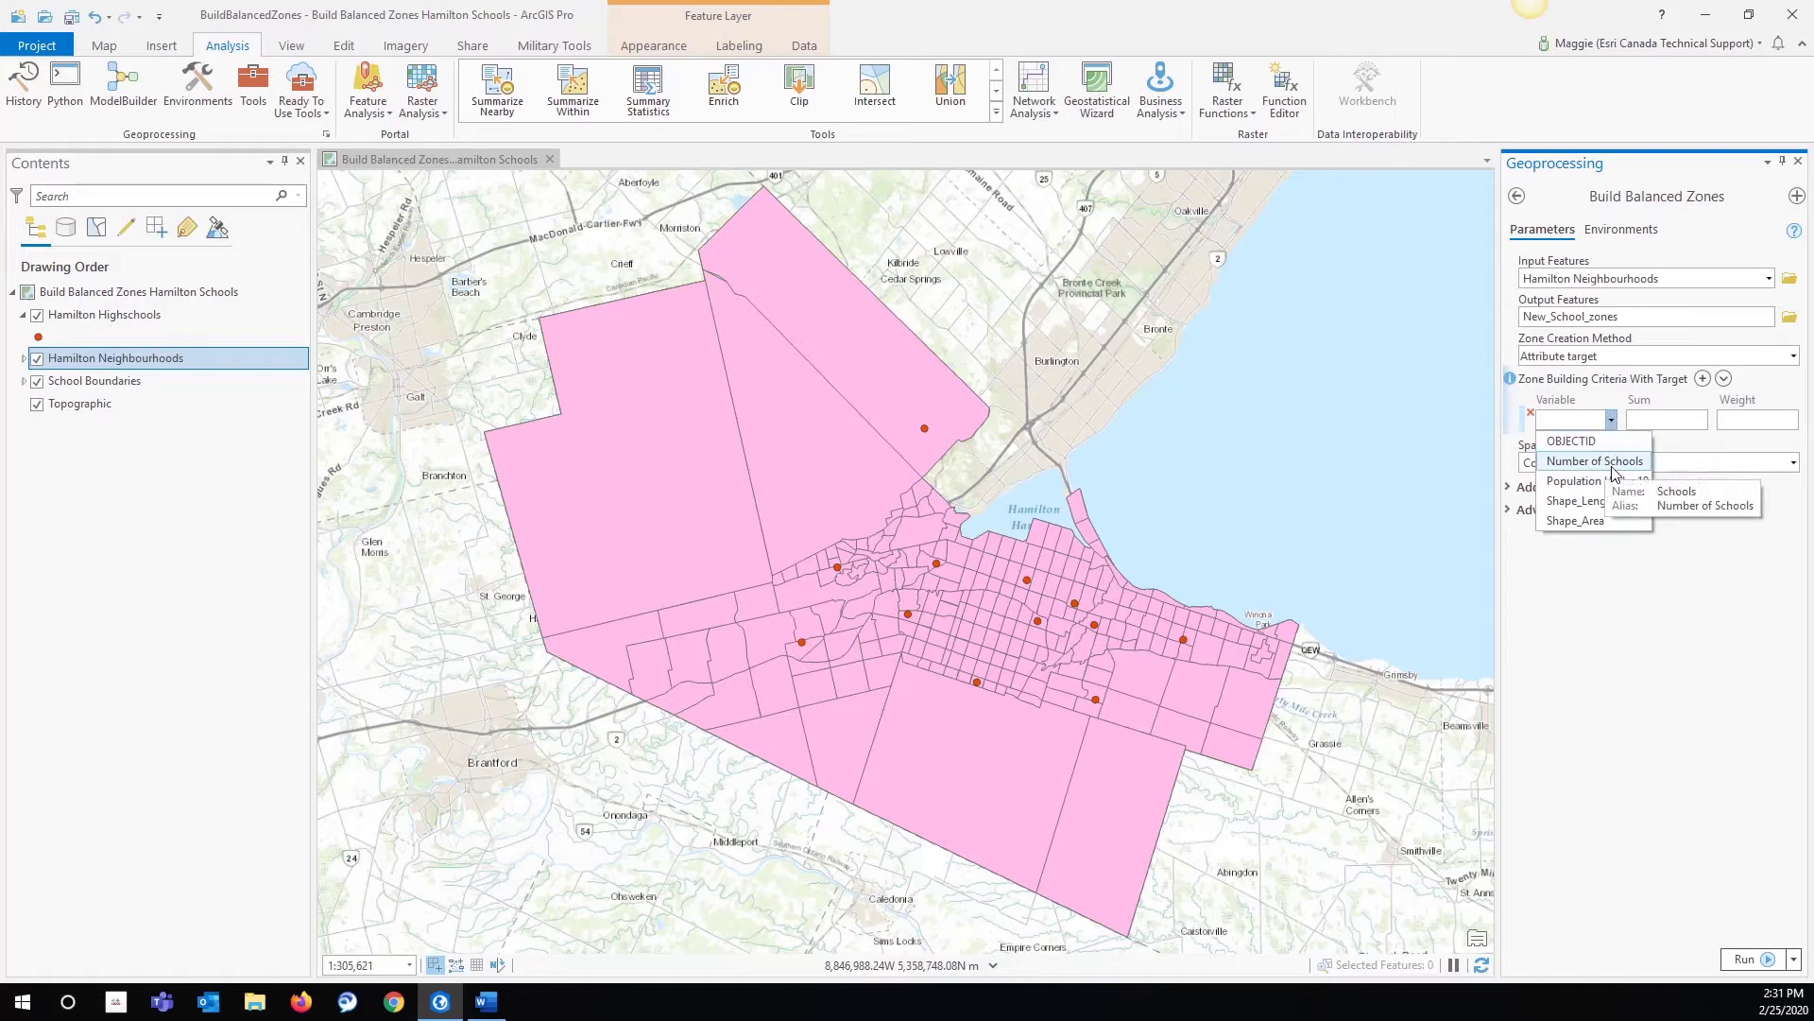
click(1606, 462)
click(1656, 417)
text(1)
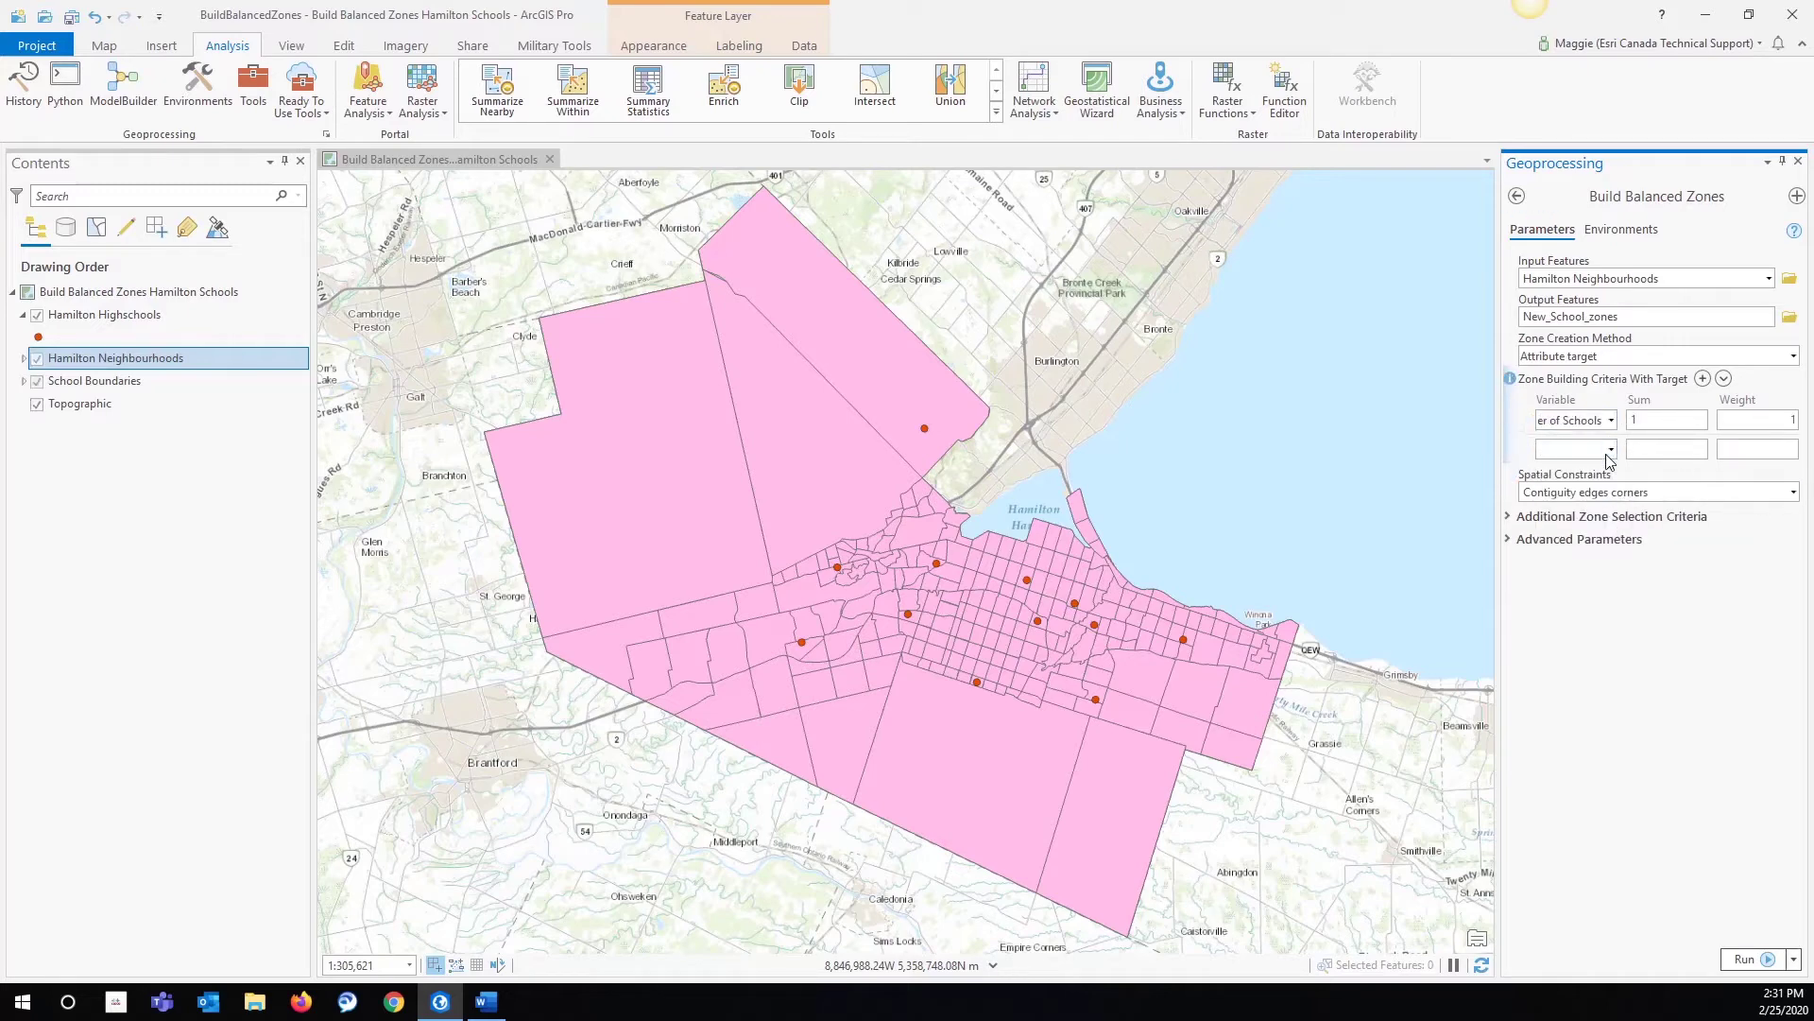
Step: Add Population Under 19 as a criterion with target sum 9000 and weight 0.5
click(1612, 449)
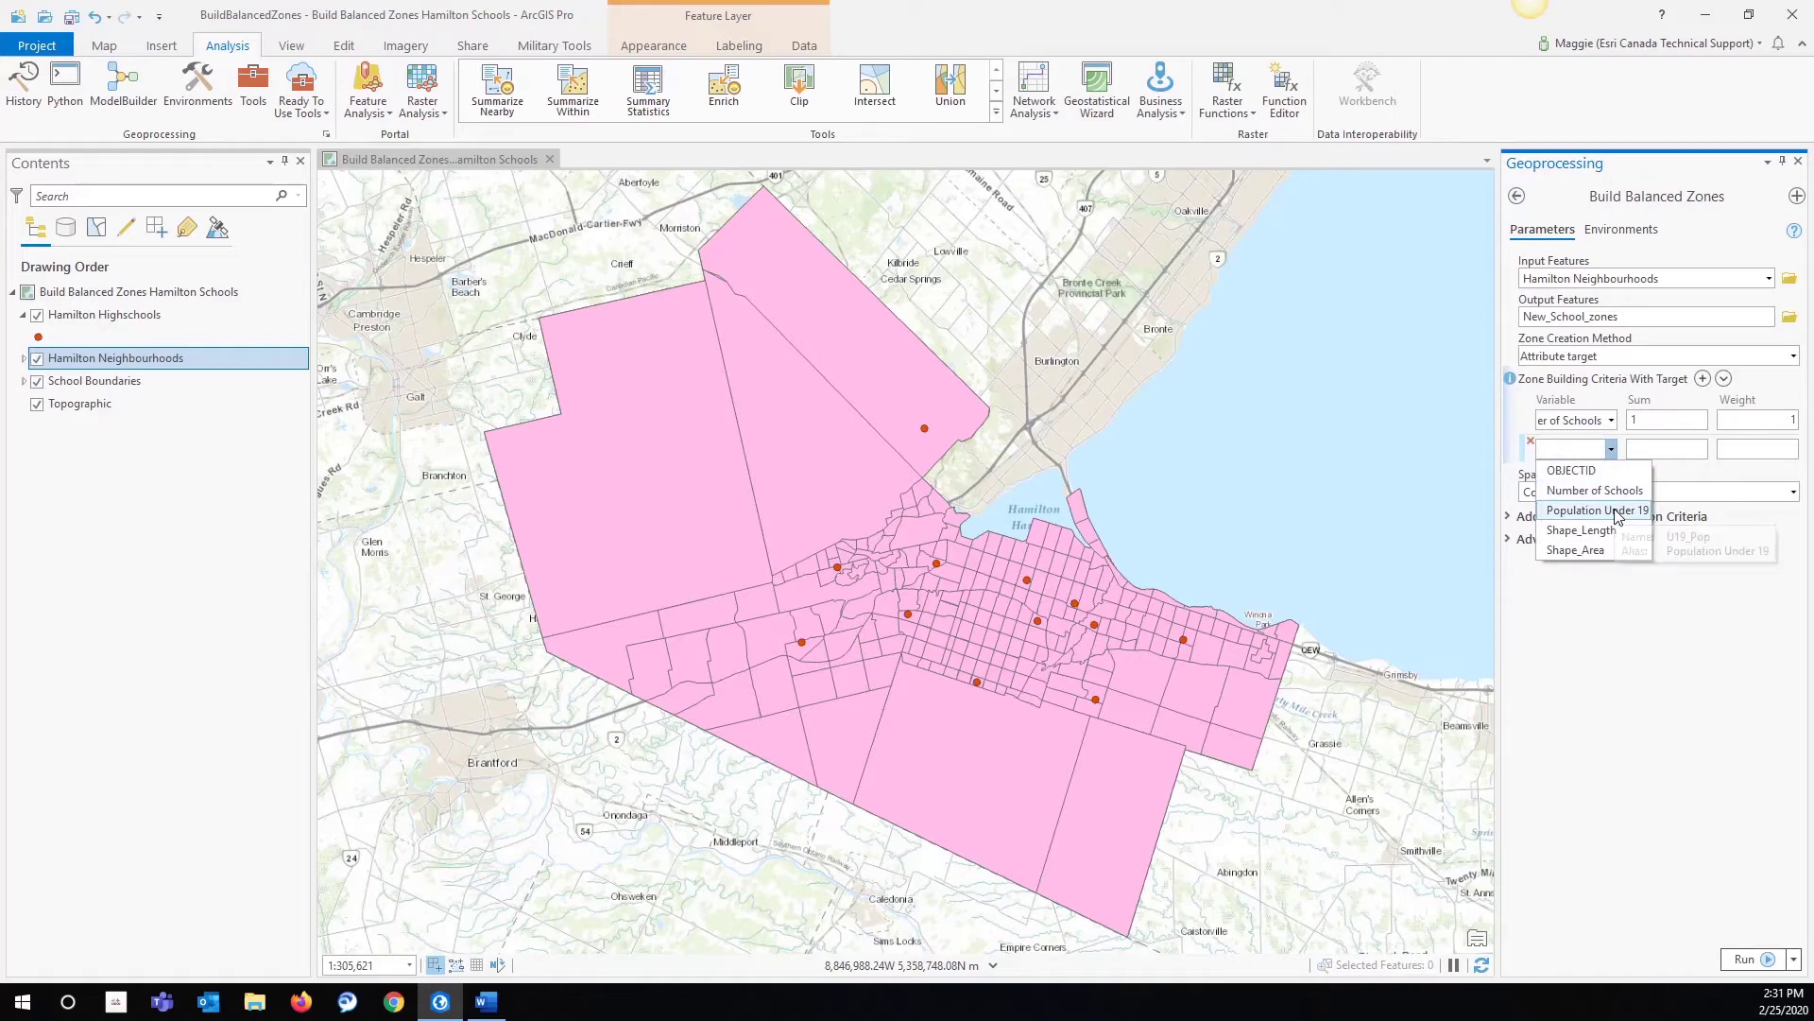
click(1607, 510)
click(1659, 448)
text(9000)
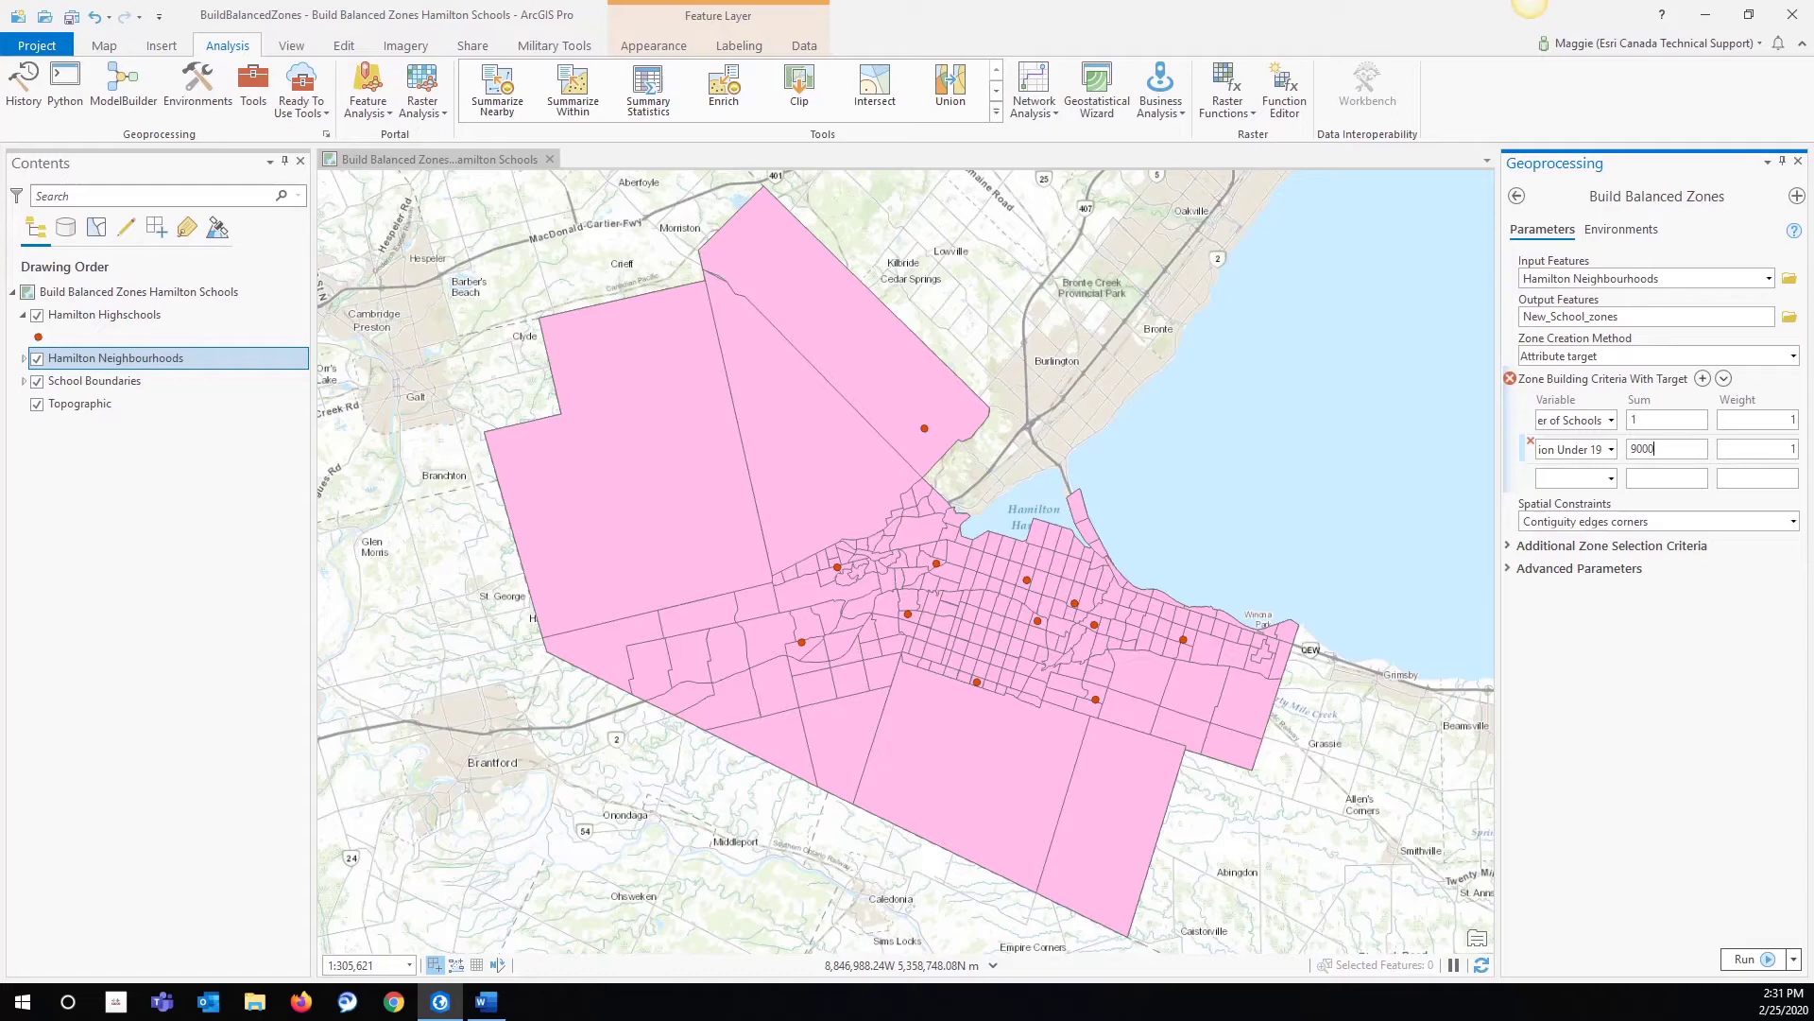
key(Tab)
text(0.5)
click(1793, 523)
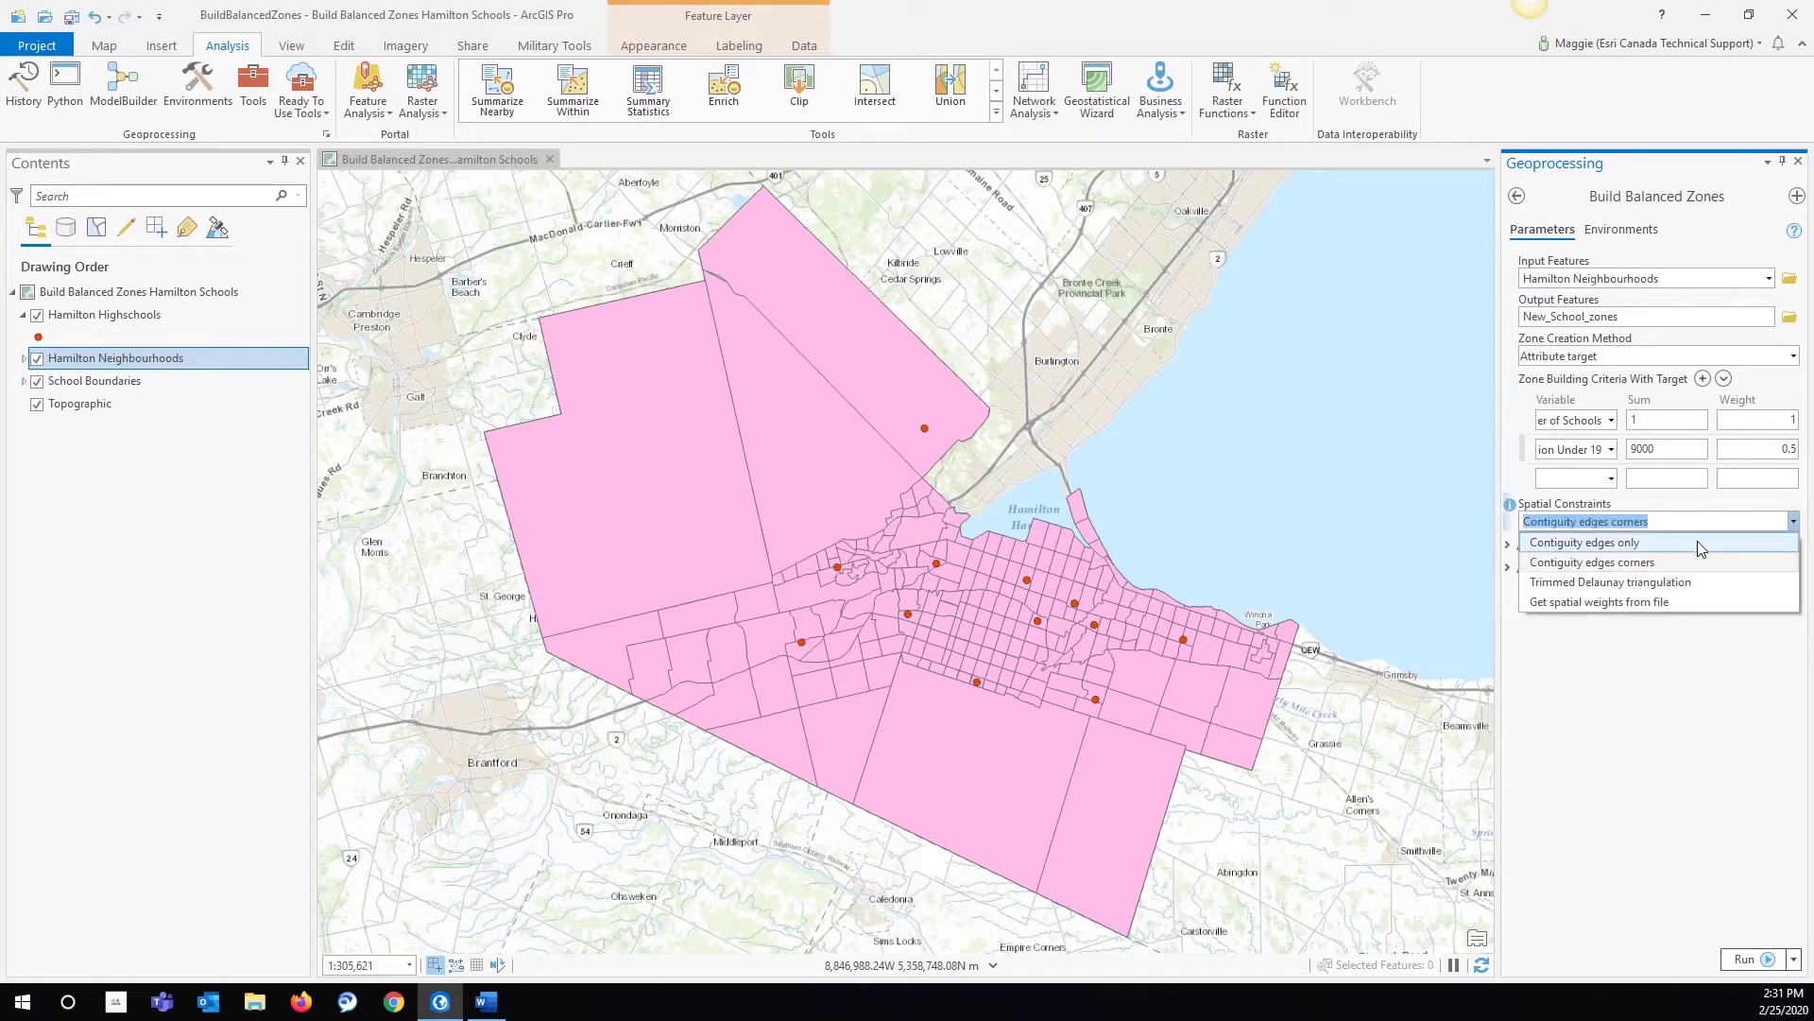
Step: Set the spatial constraint to Contiguity edges only and expand Additional Zone Selection Criteria
click(1701, 546)
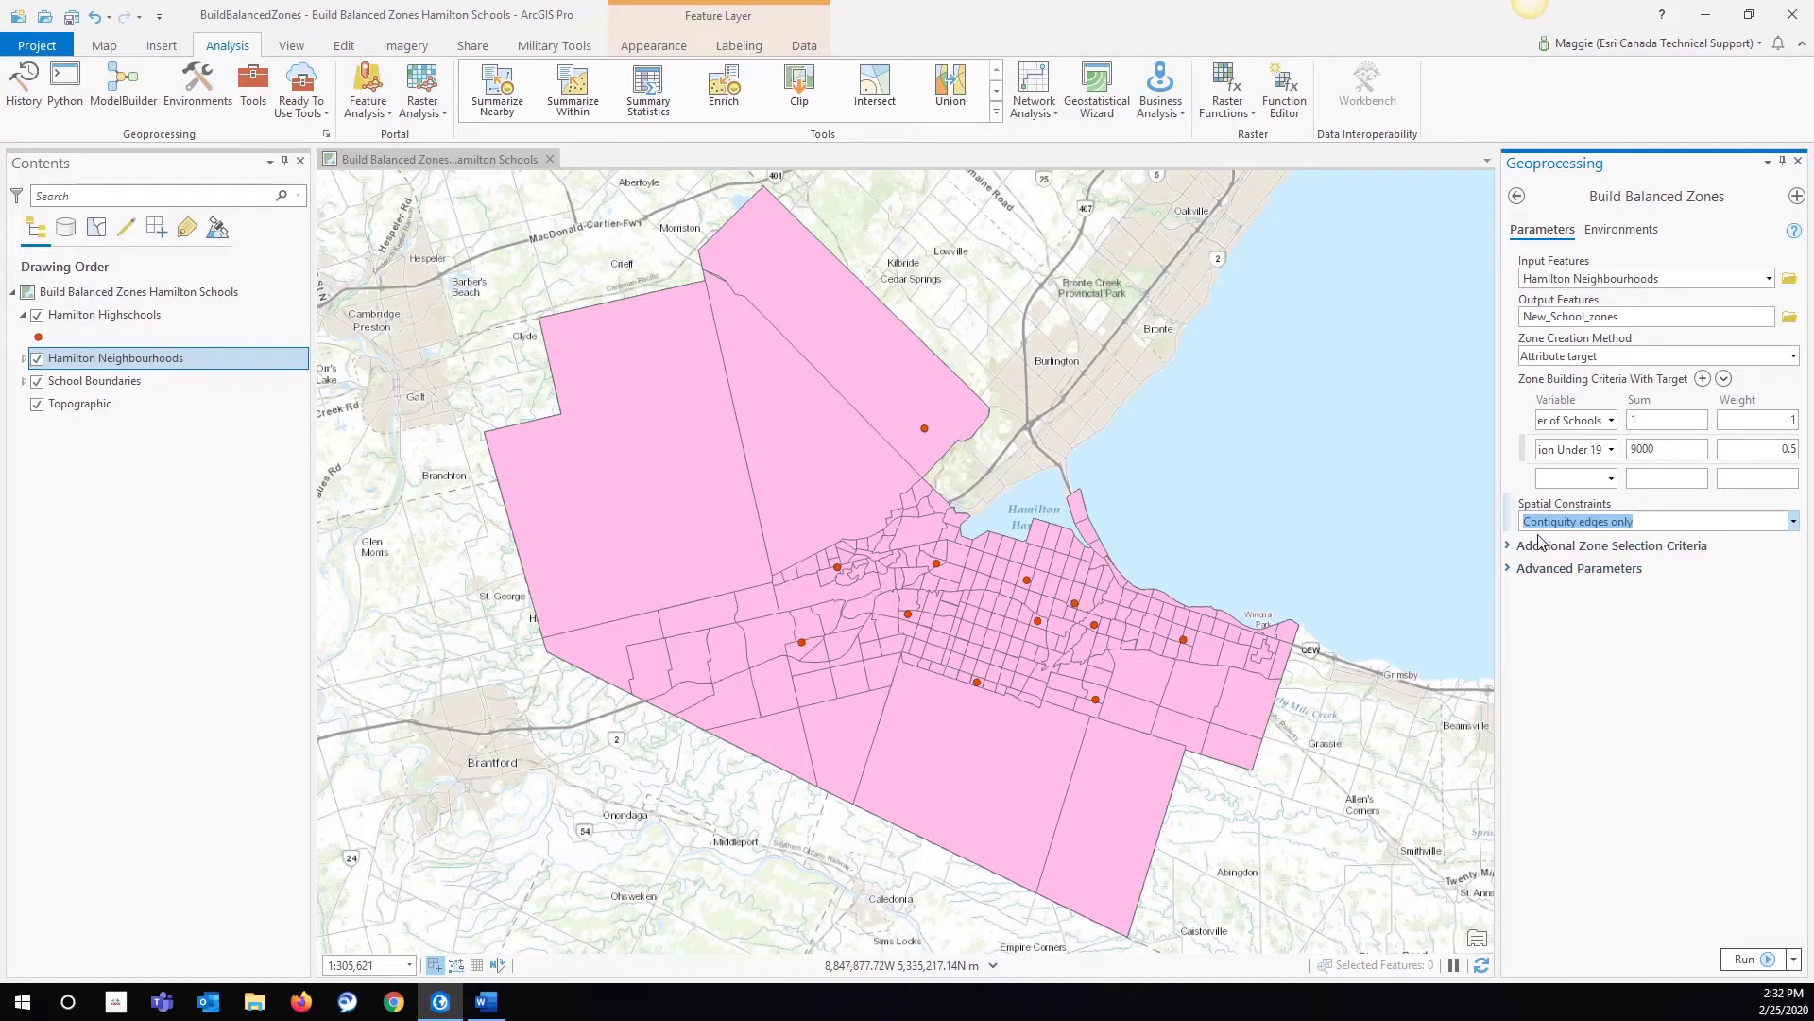
click(1509, 548)
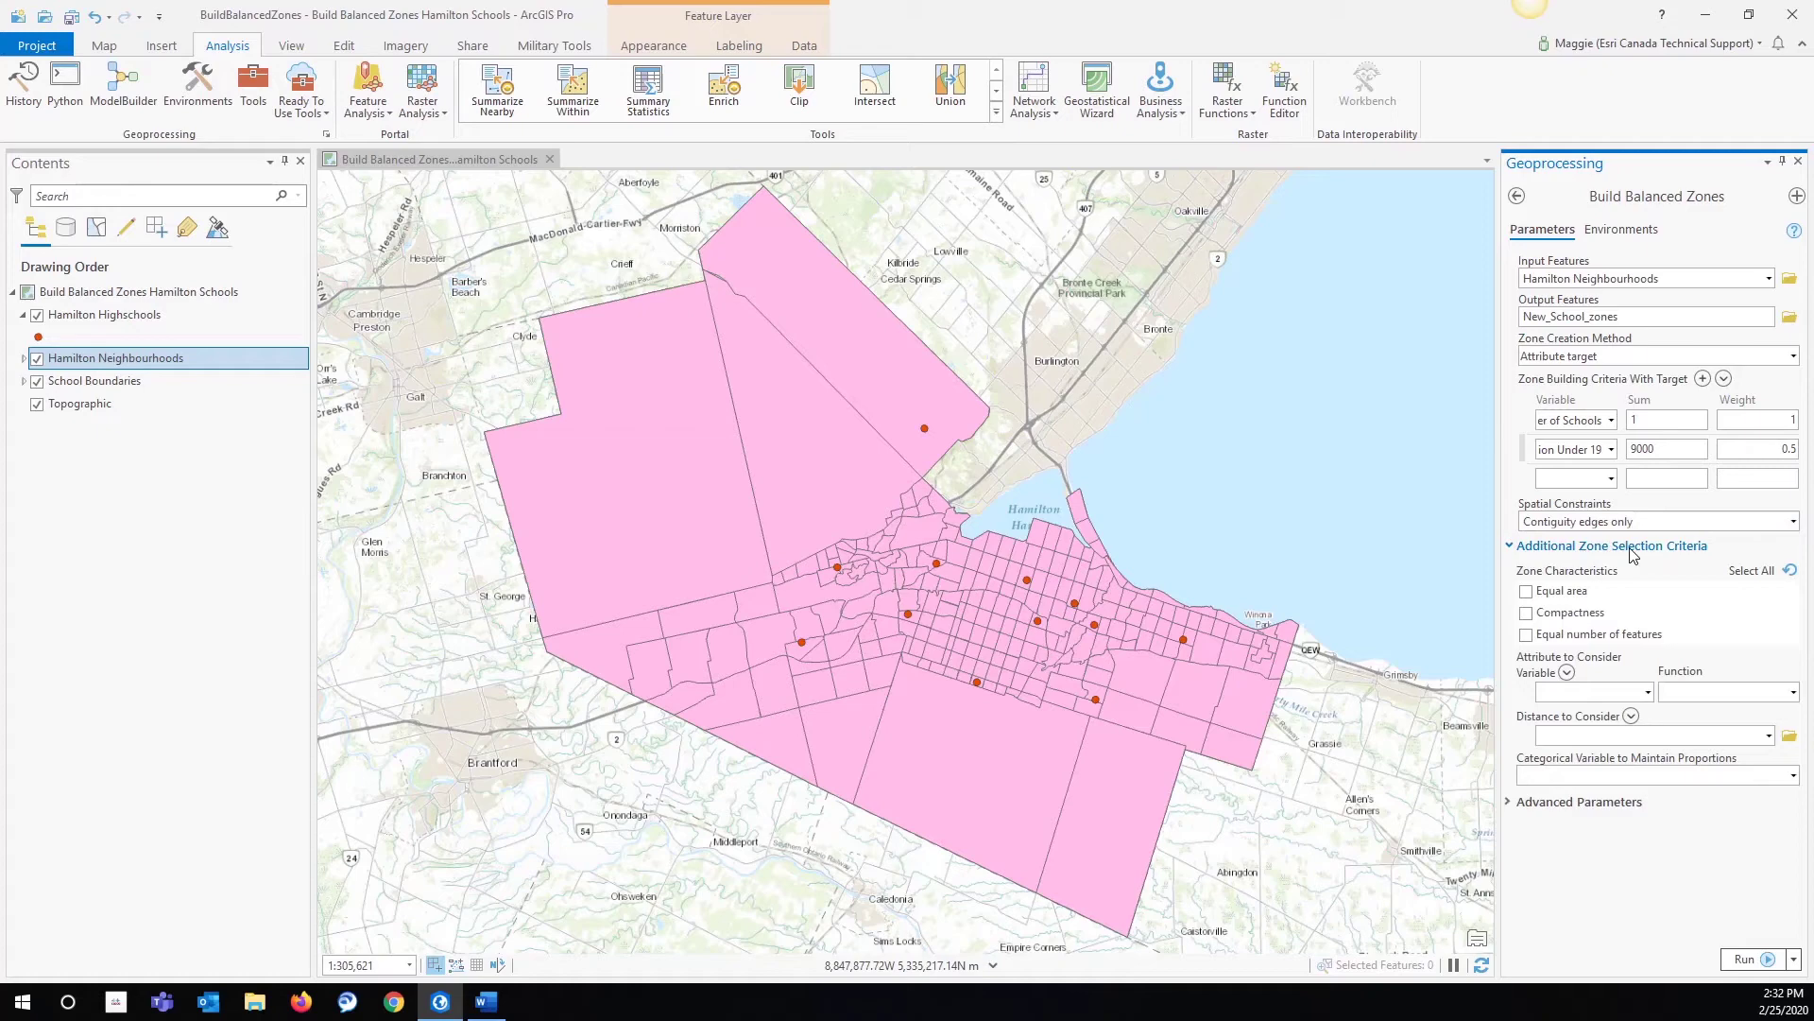
Step: Check Compactness as a zone characteristic and run Build Balanced Zones
click(1527, 614)
mouse_move(1509, 662)
mouse_move(1793, 244)
click(1757, 959)
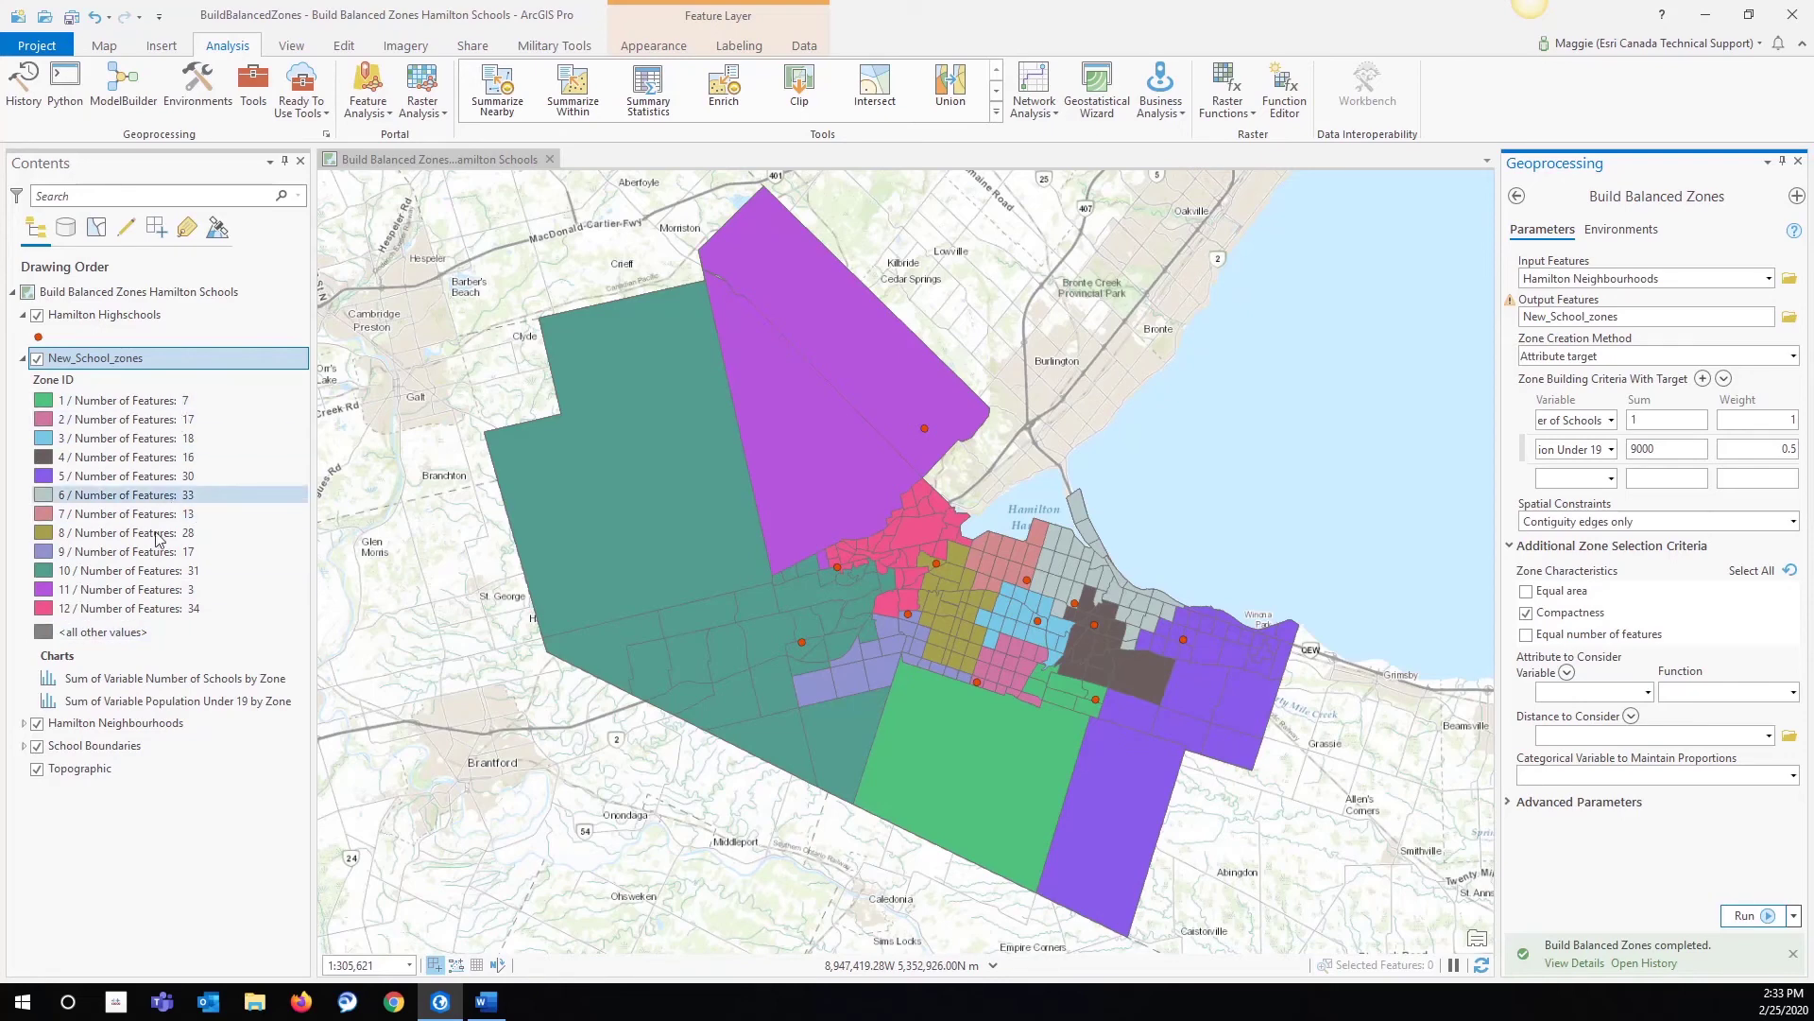
Step: After the tool finishes, bring up options for the Number of Schools by Zone chart
right_click(154, 681)
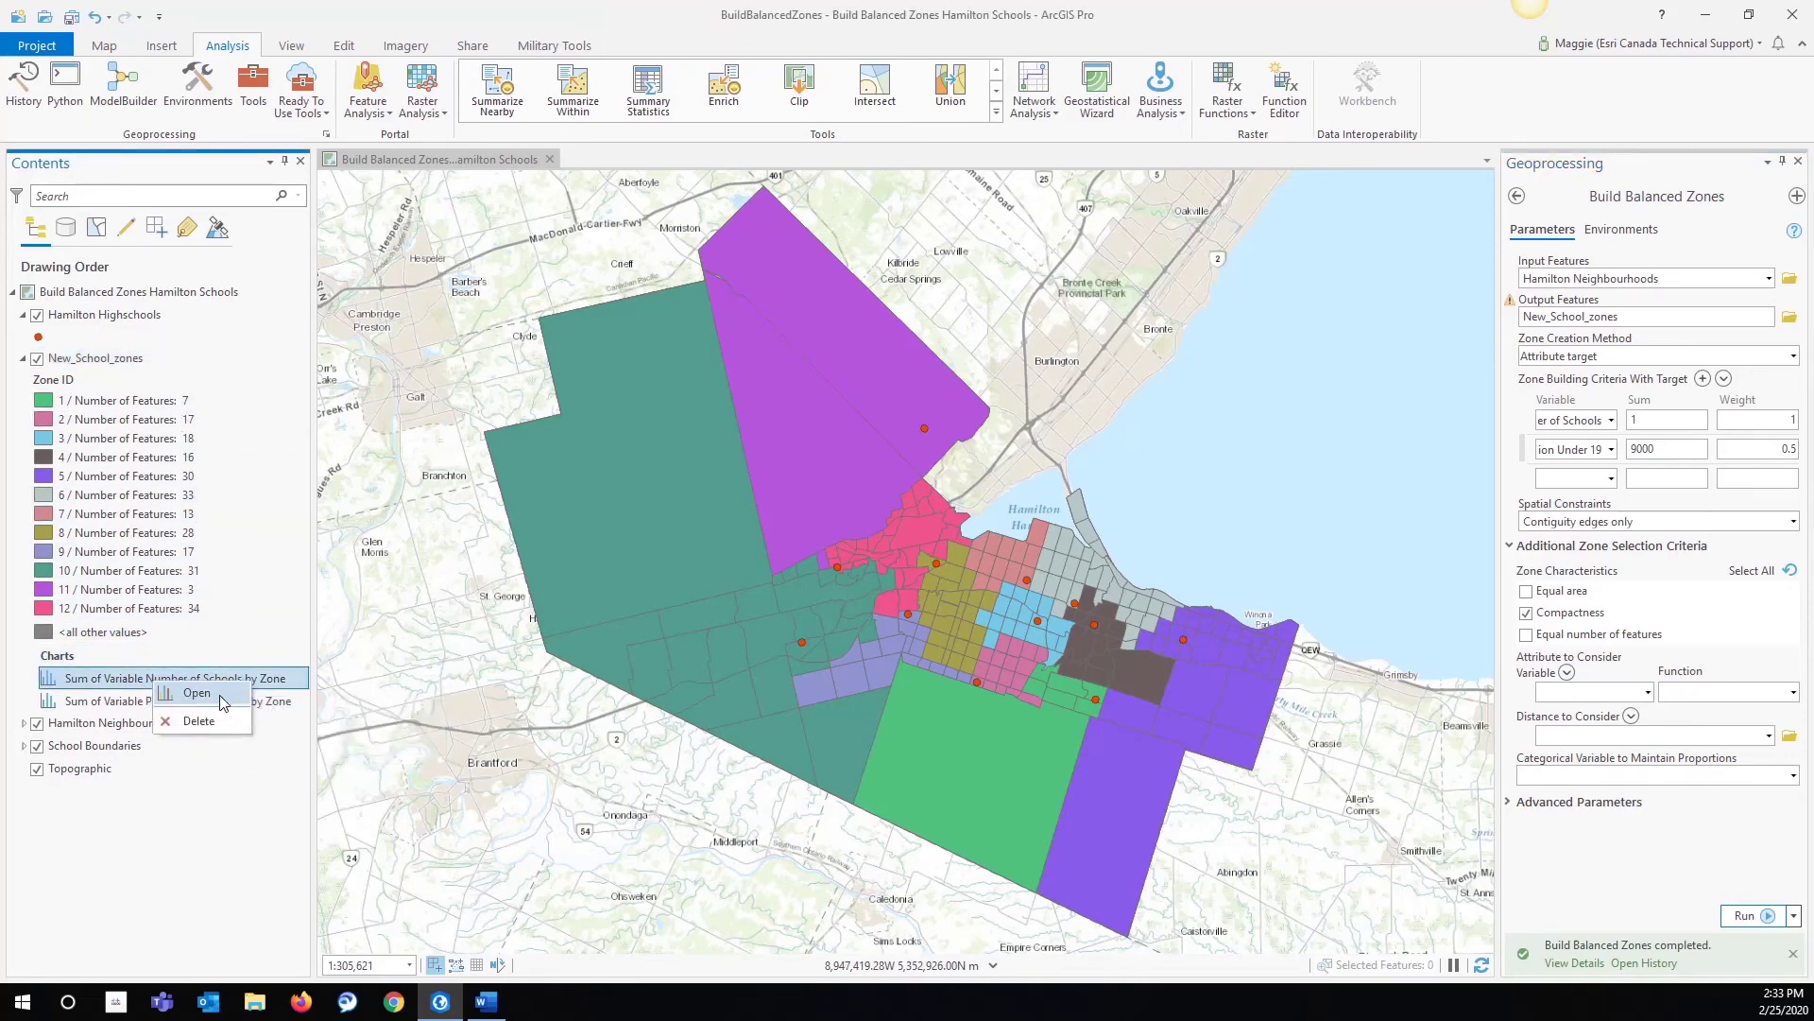
Step: Open the schools-per-zone and under-19-population-per-zone charts, then close the population chart
click(219, 695)
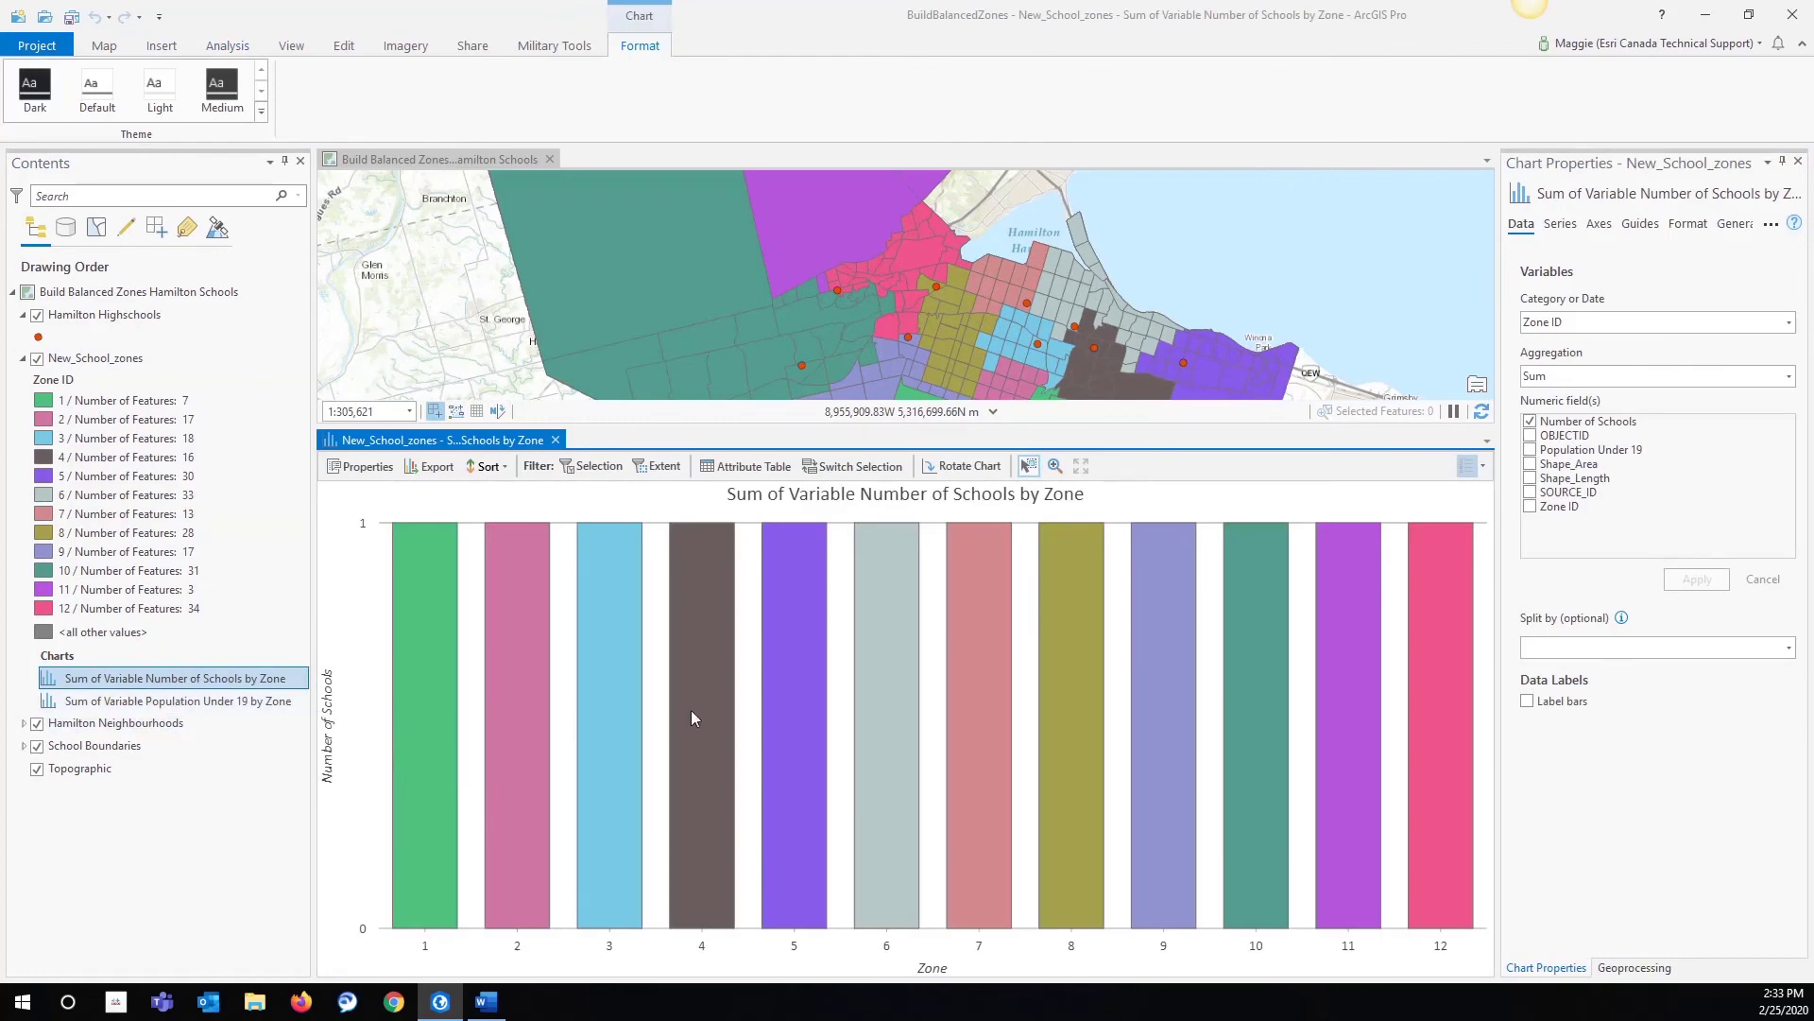
right_click(189, 699)
click(218, 713)
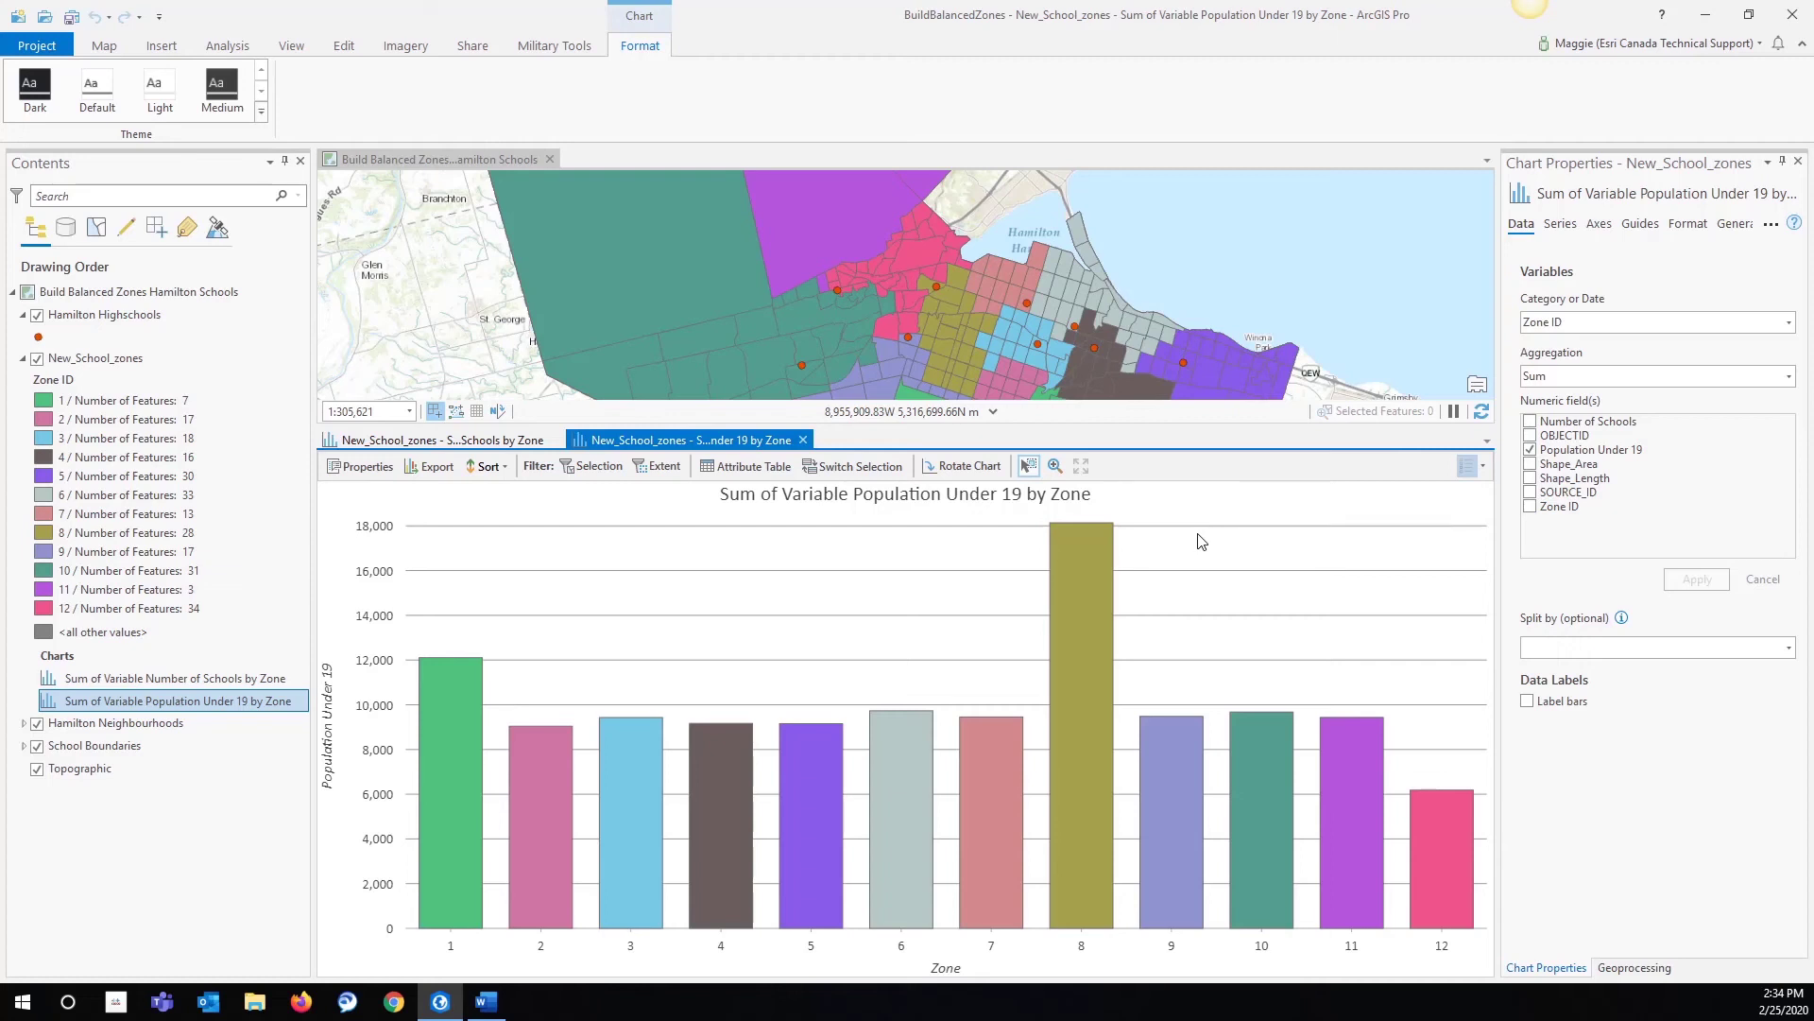
click(803, 439)
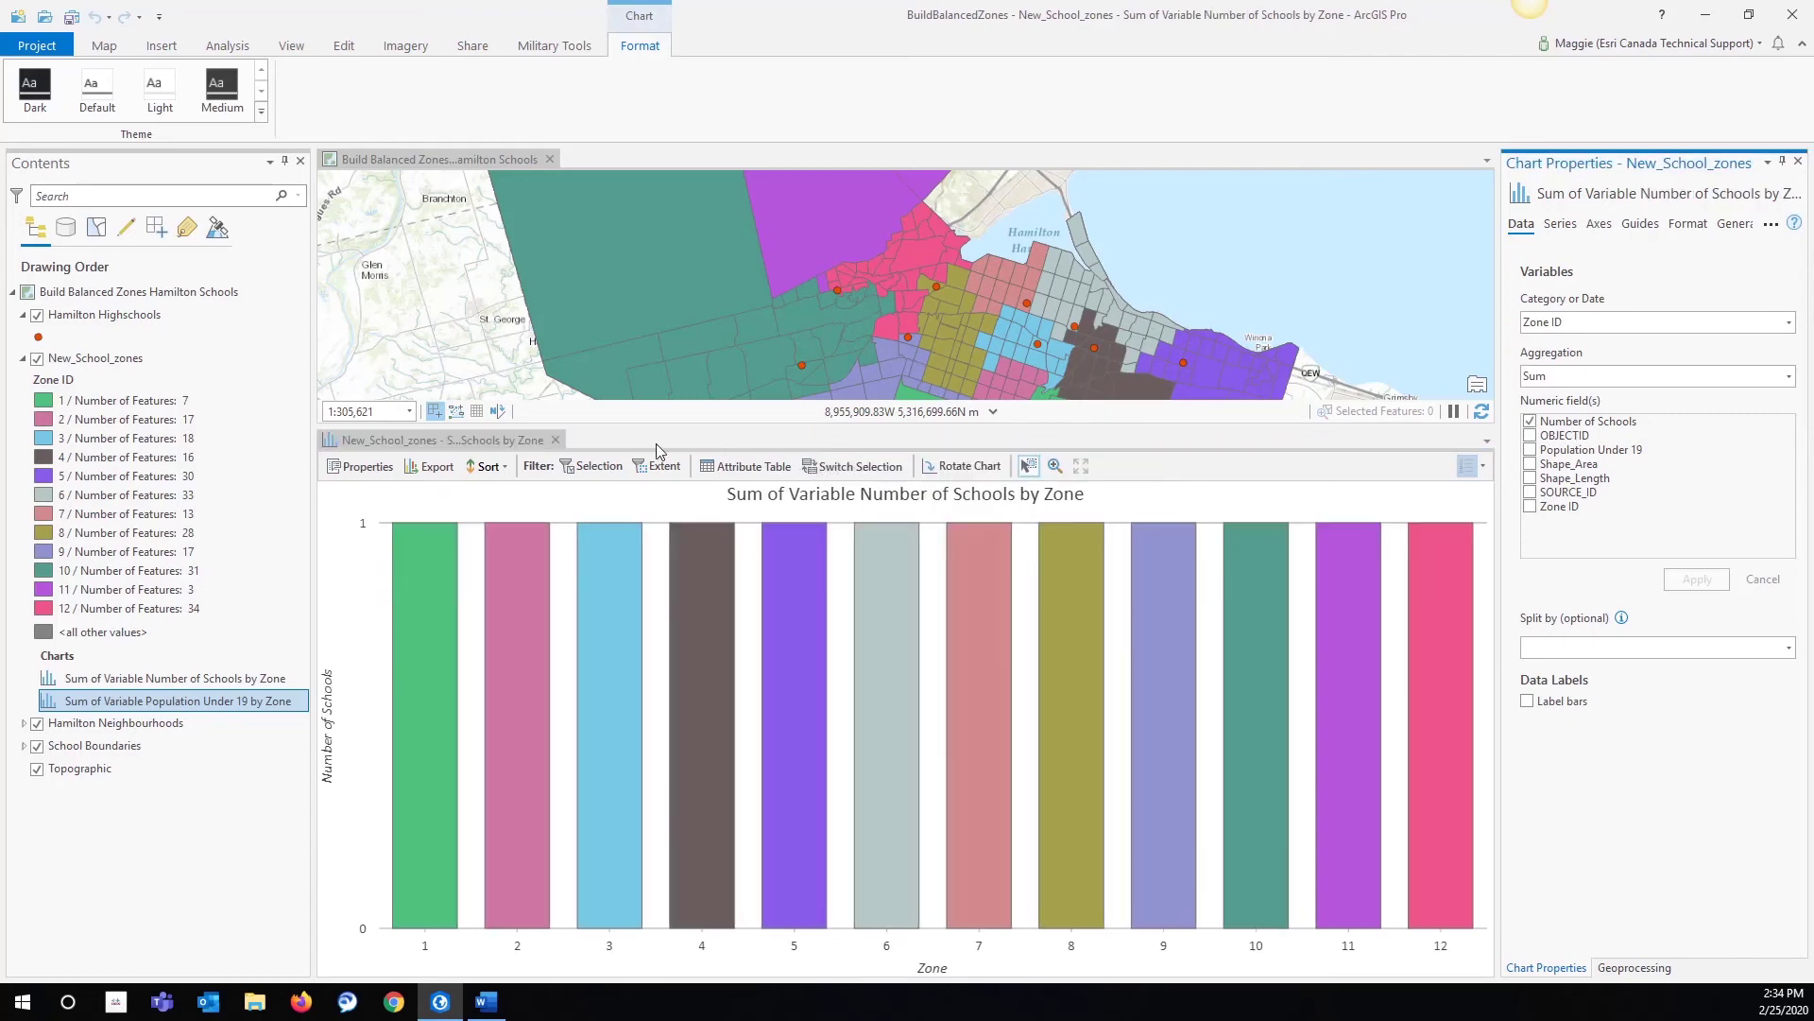
Step: Close the schools chart, hide Hamilton Neighbourhoods, and toggle New_School_zones to compare with School Boundaries
click(556, 439)
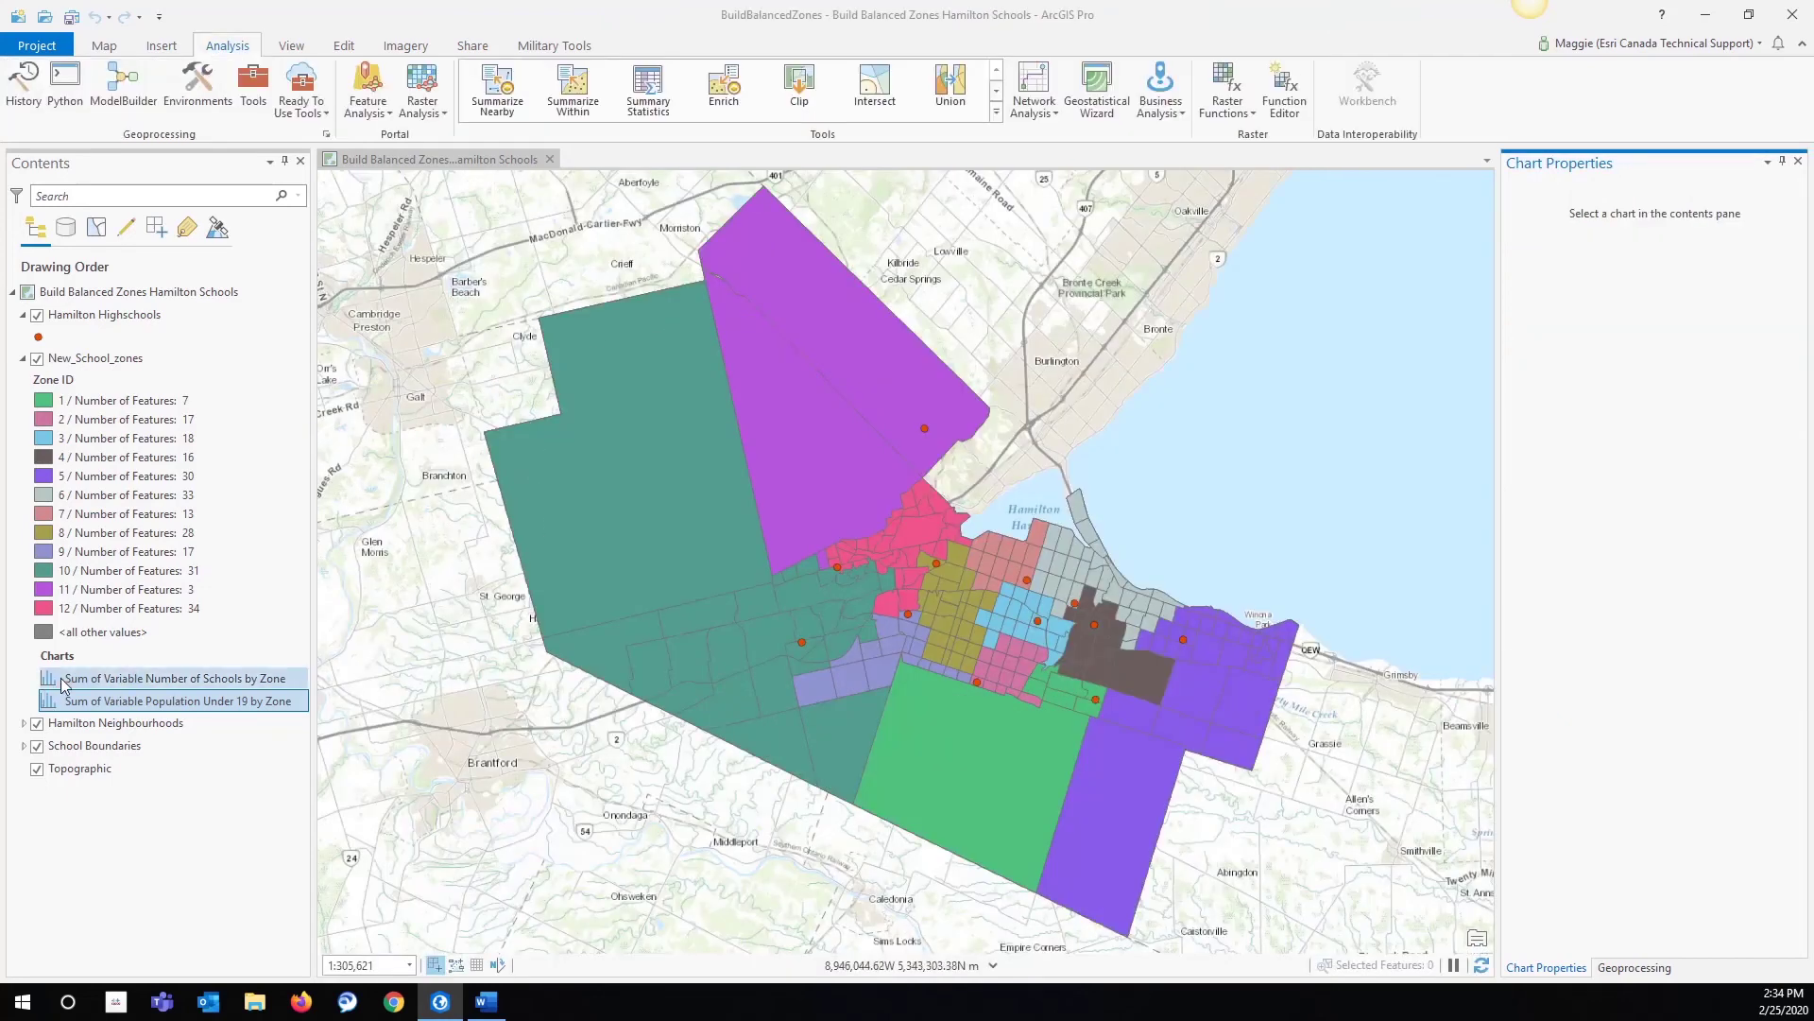
click(38, 724)
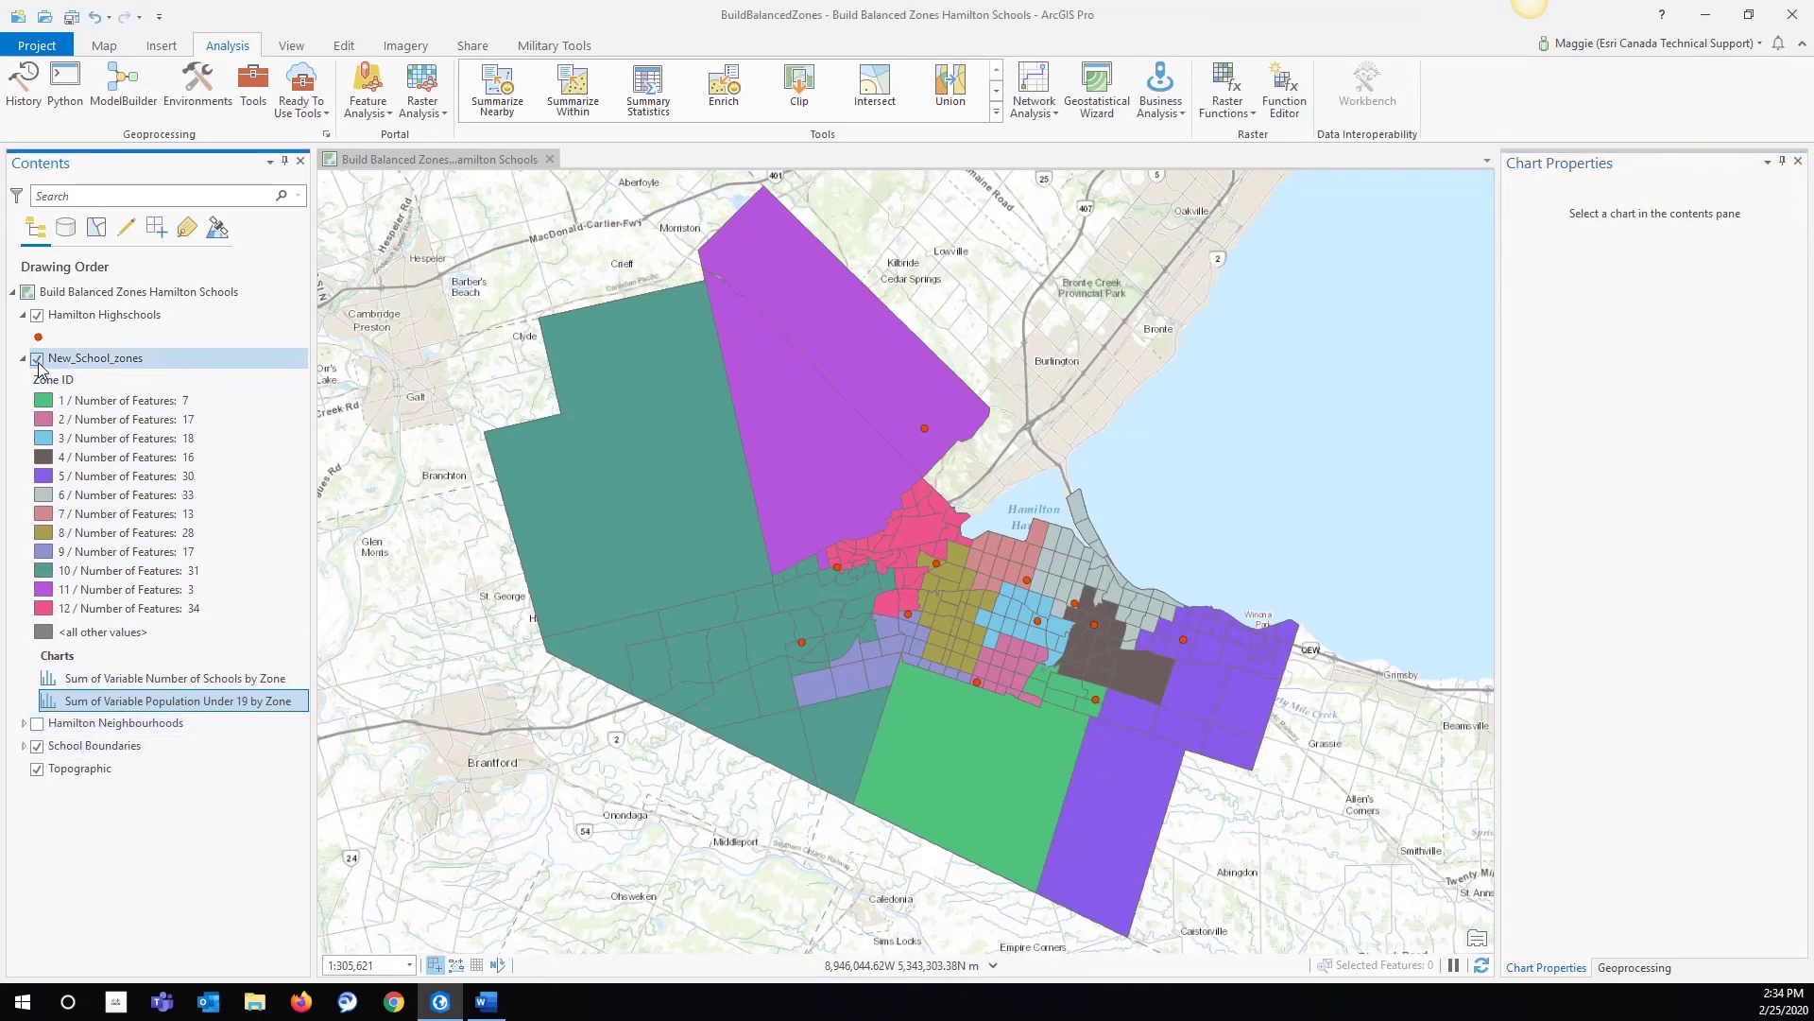
click(38, 359)
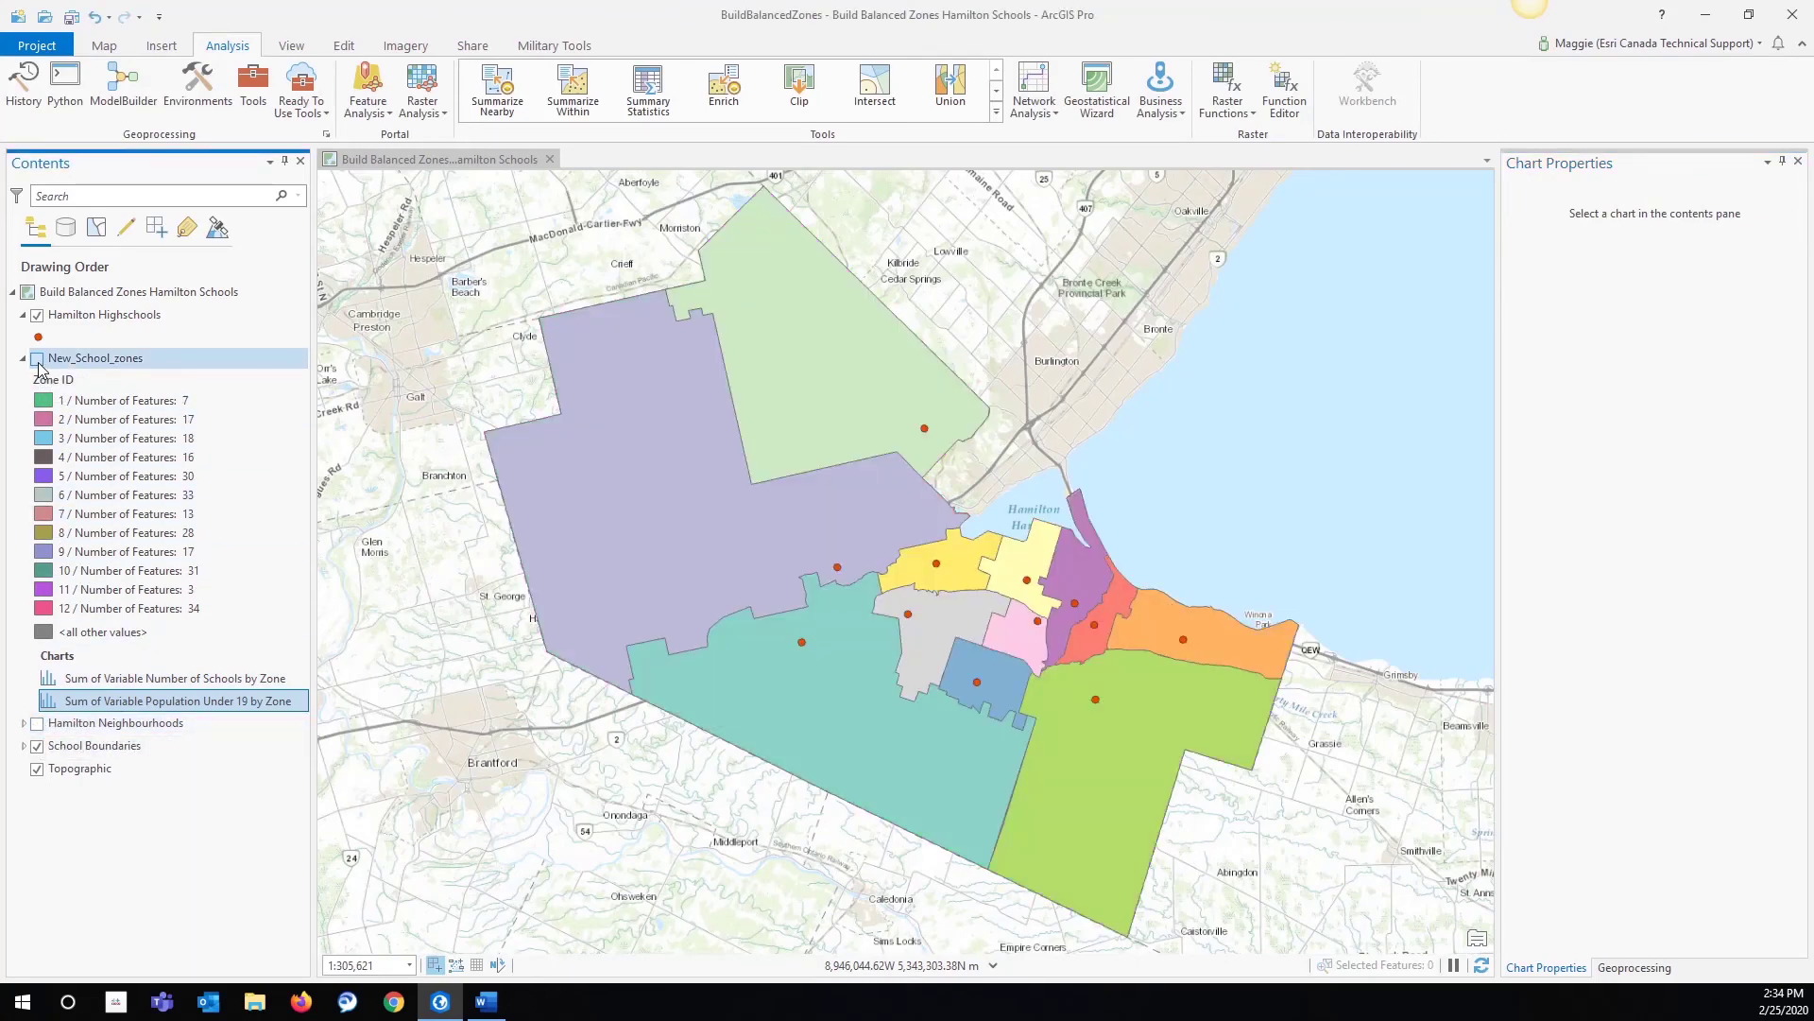
click(38, 359)
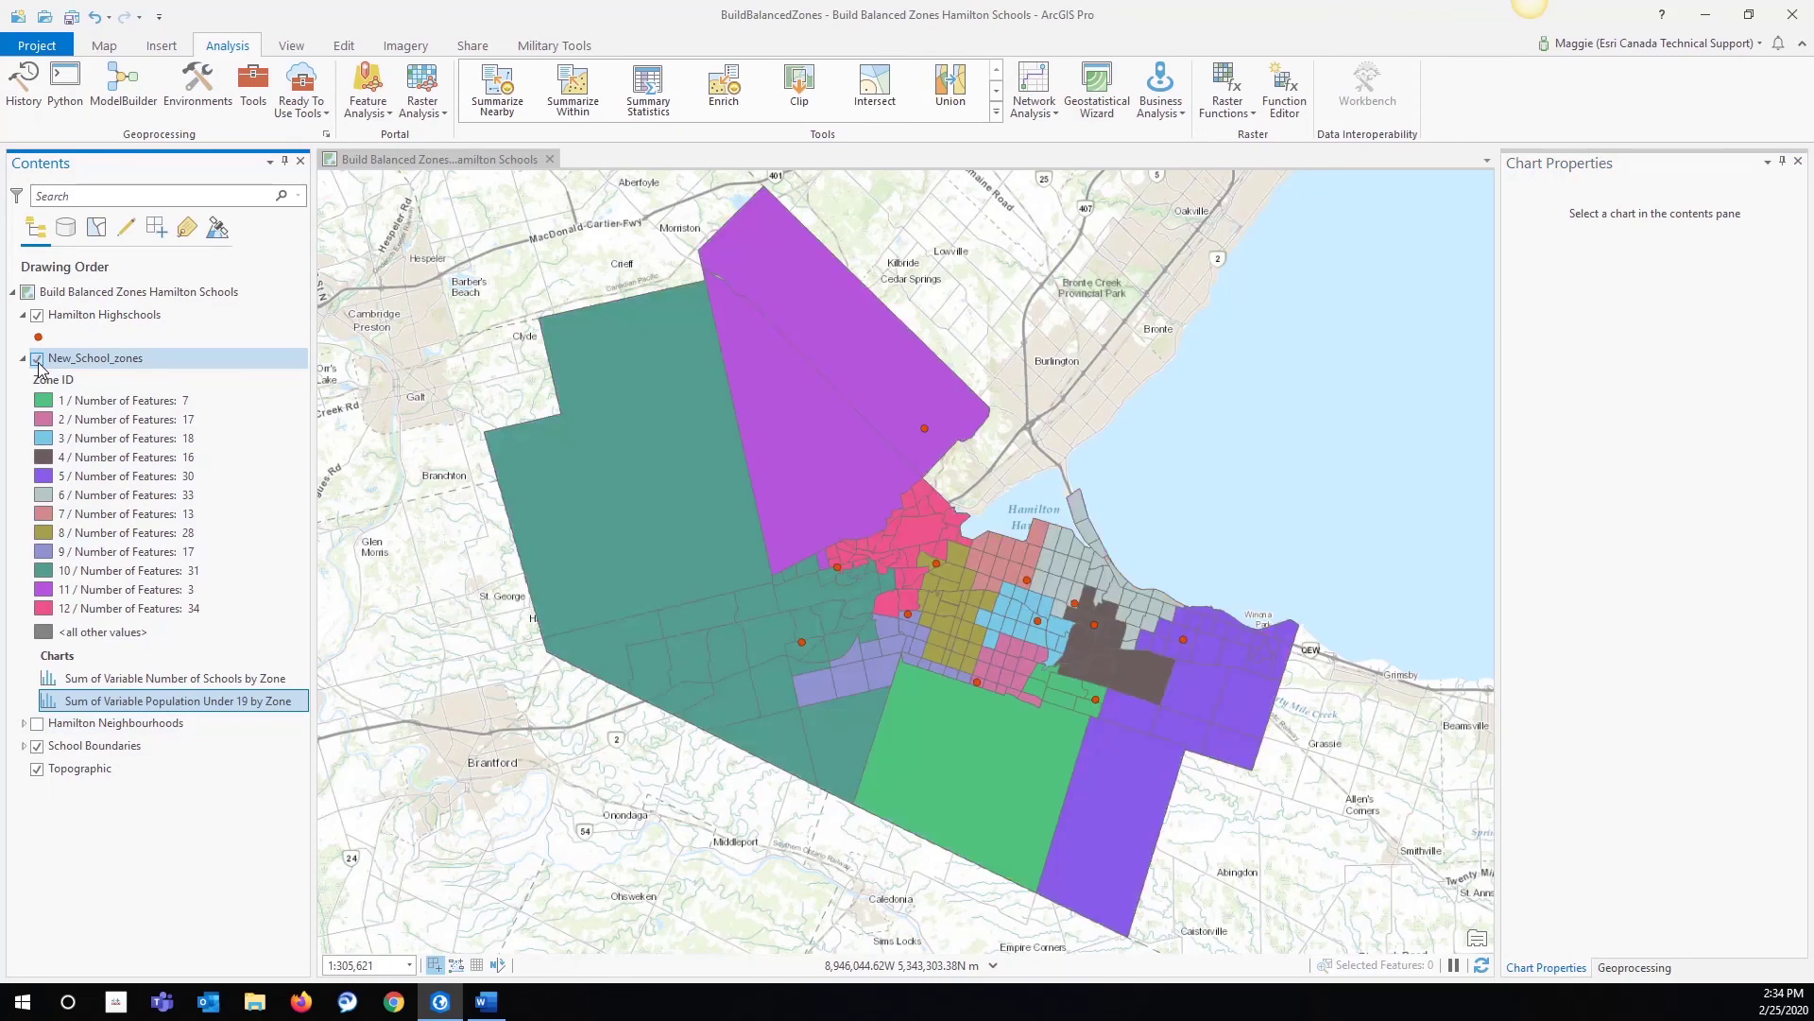
click(37, 359)
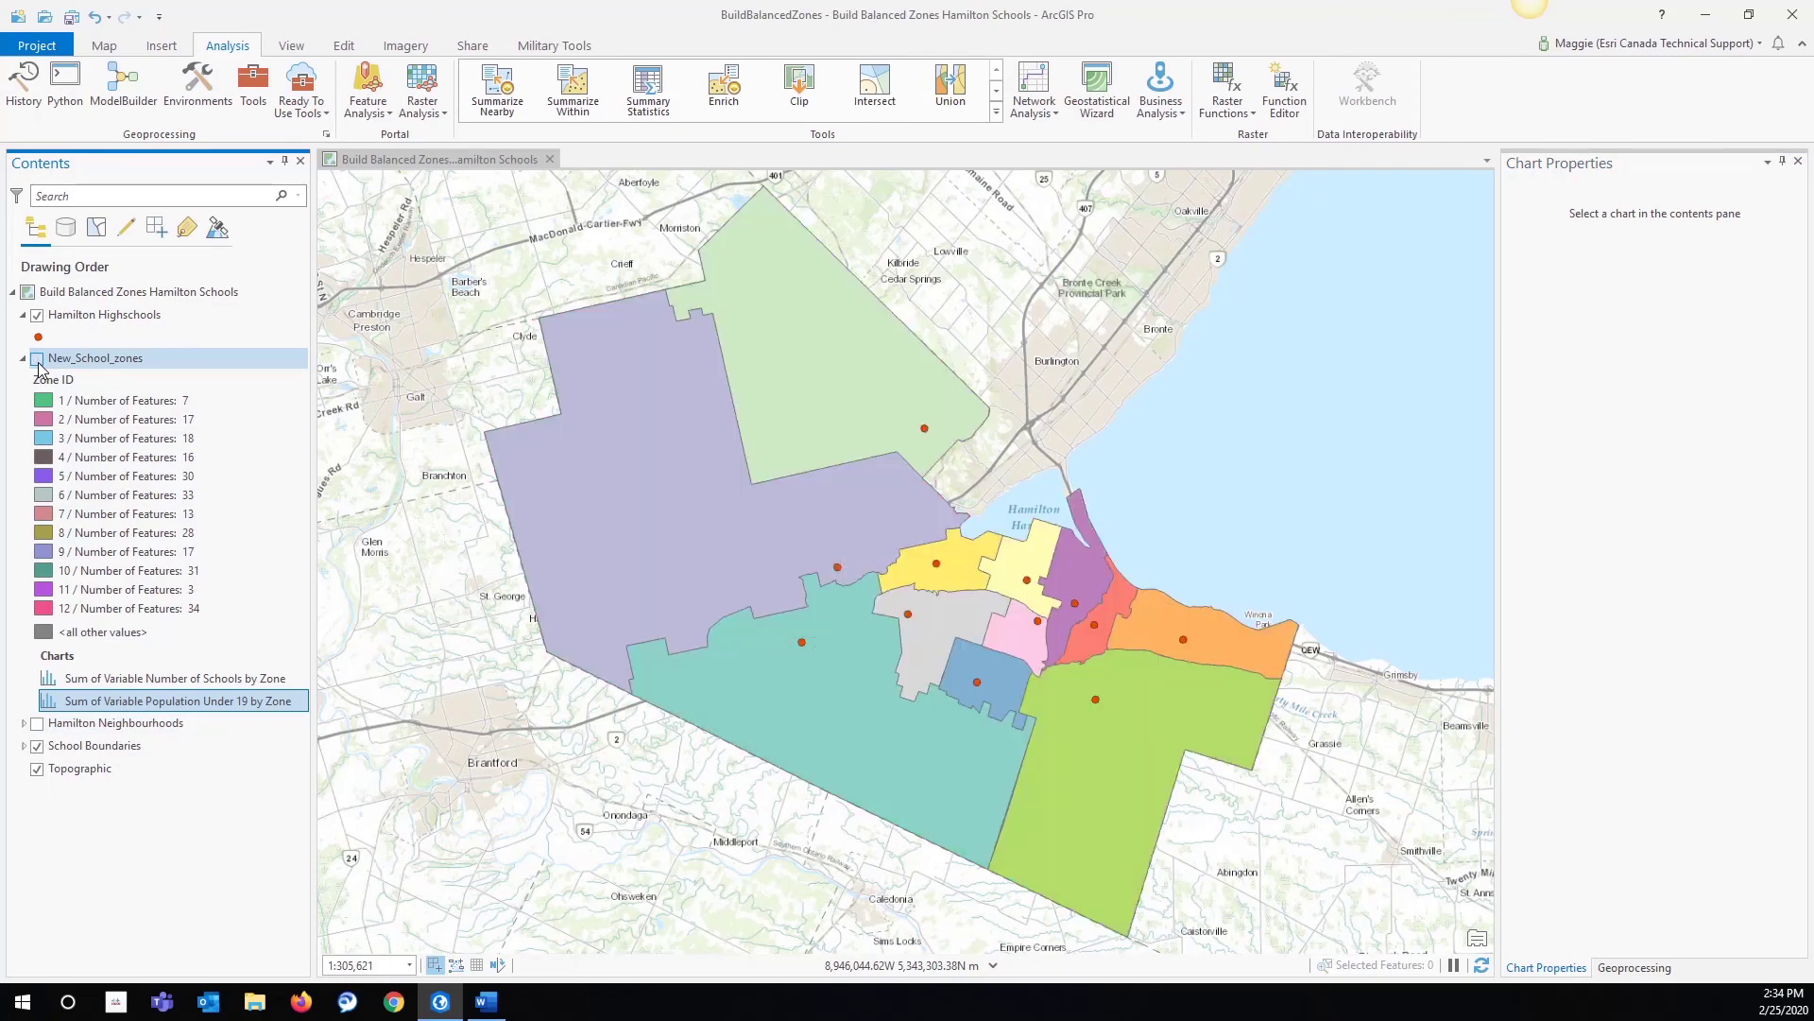
click(38, 359)
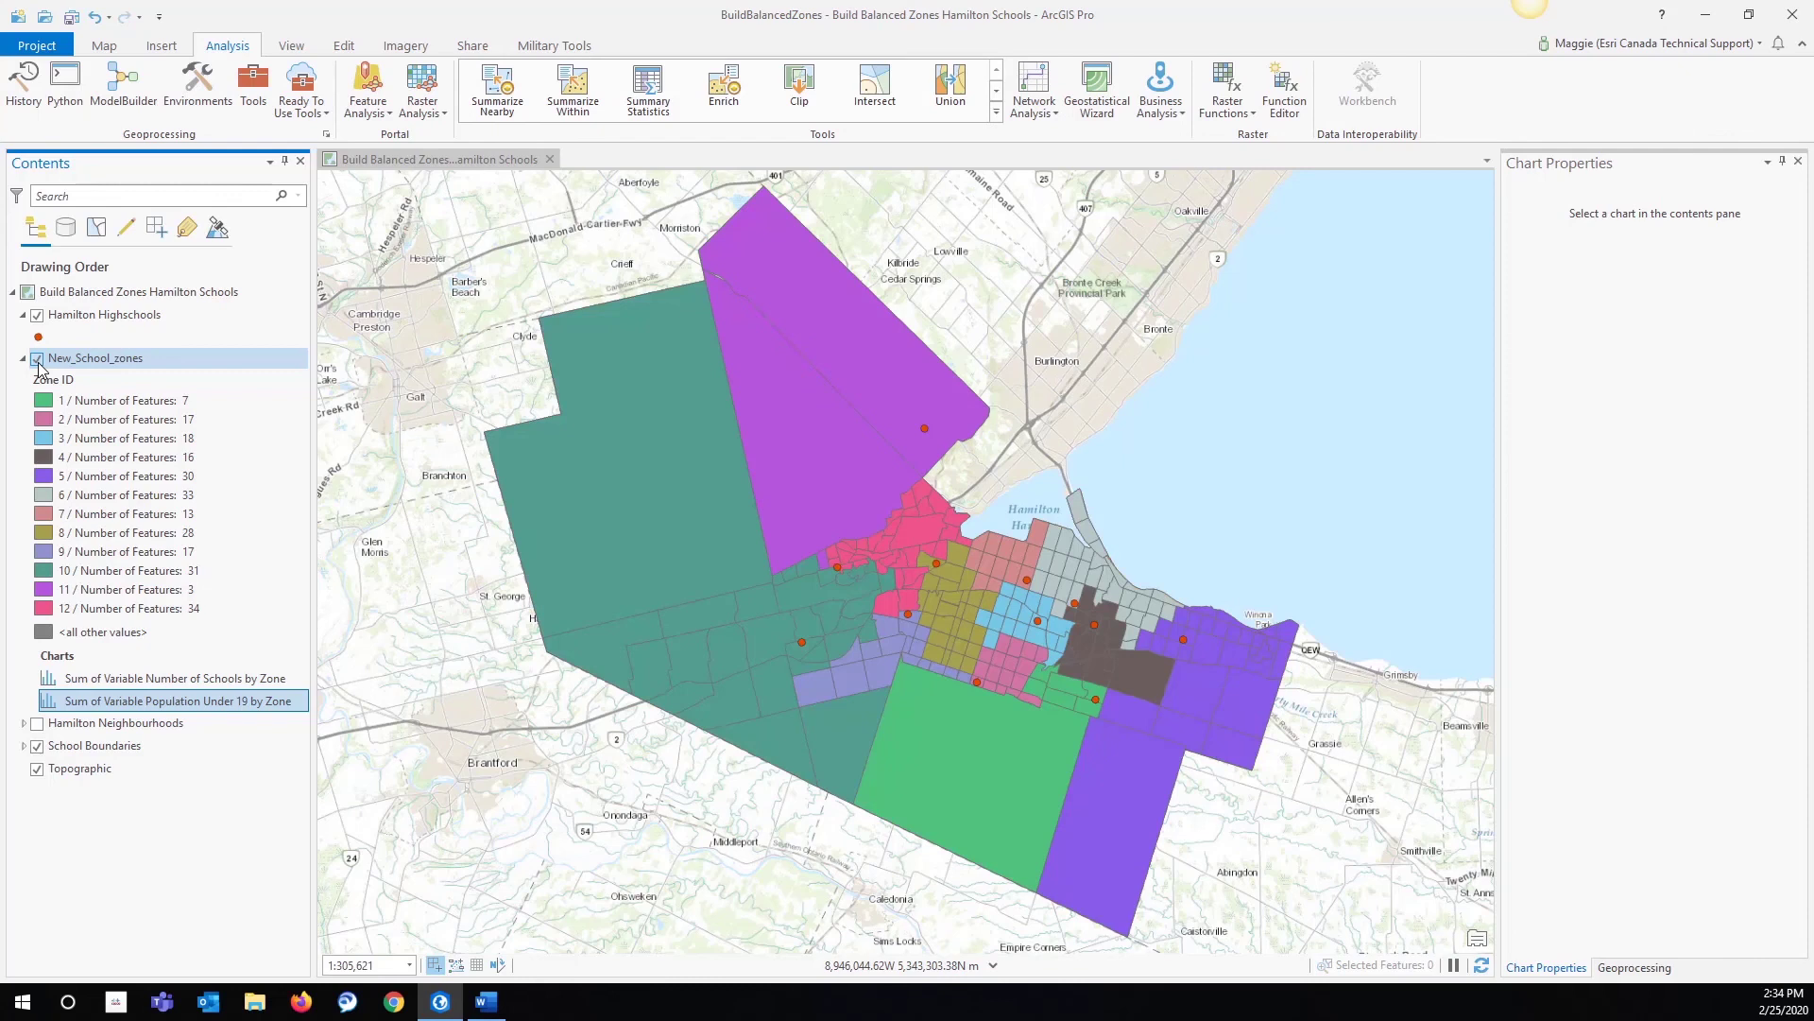